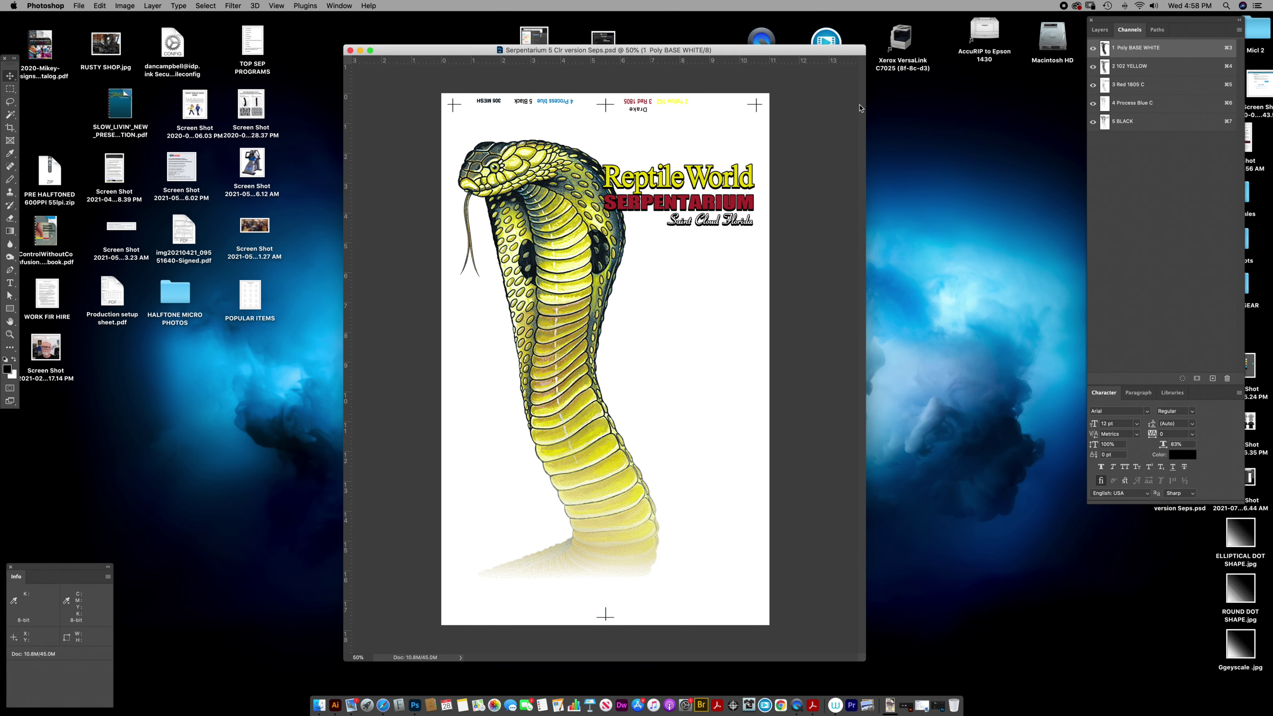
# Move and enlarge the Serpentarium Seps document window, and shift the Channels panel group left.
pyautogui.moveTo(820, 52); pyautogui.dragTo(784, 59)
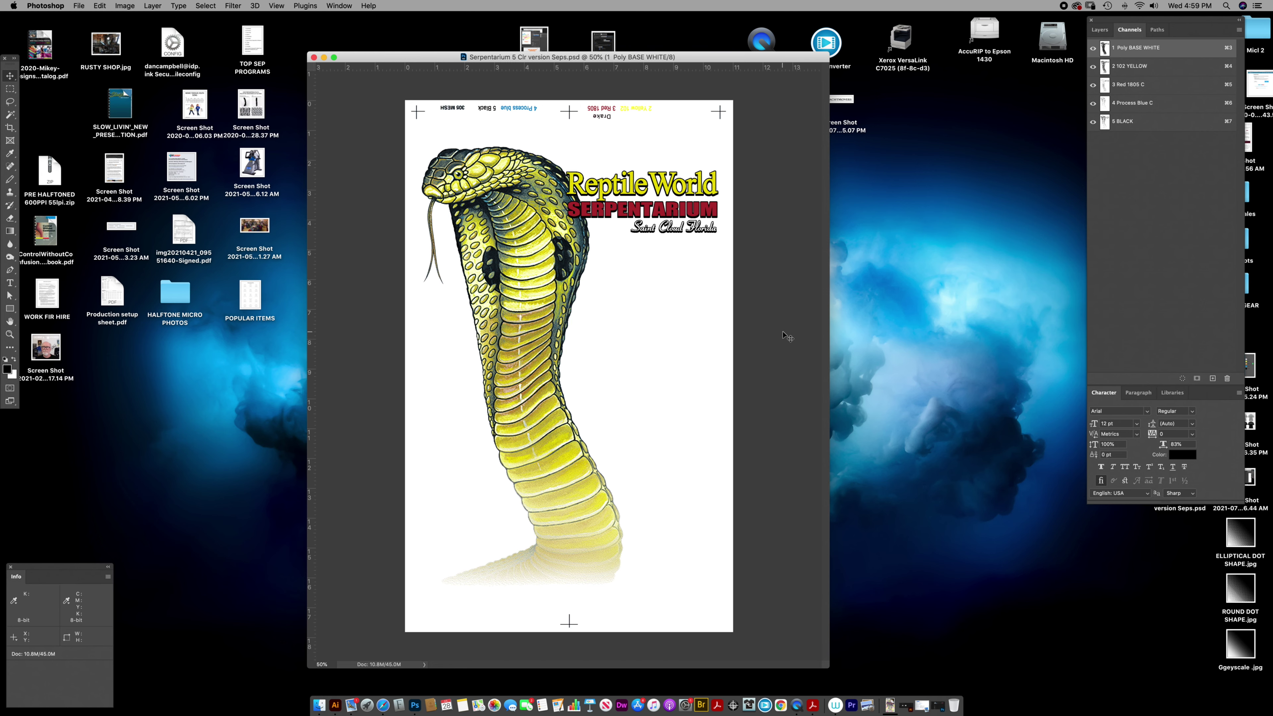
pyautogui.moveTo(827, 667); pyautogui.dragTo(865, 686)
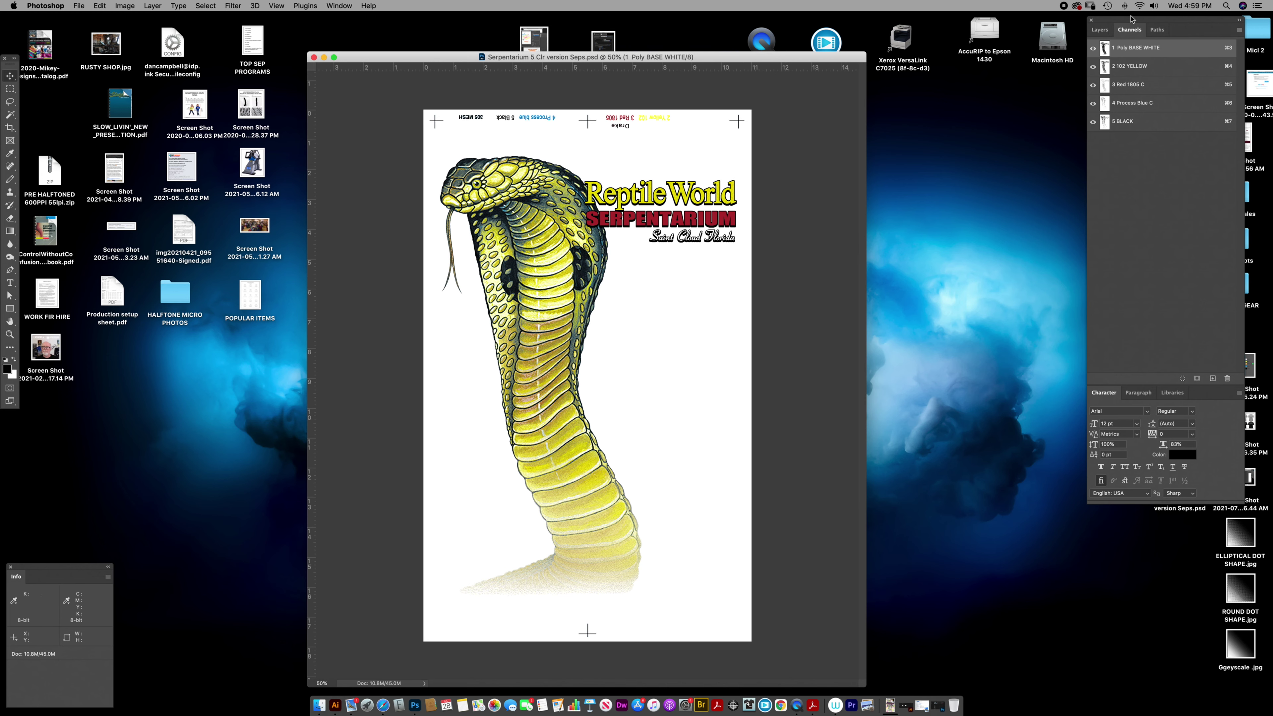
pyautogui.moveTo(1094, 25); pyautogui.dragTo(958, 53)
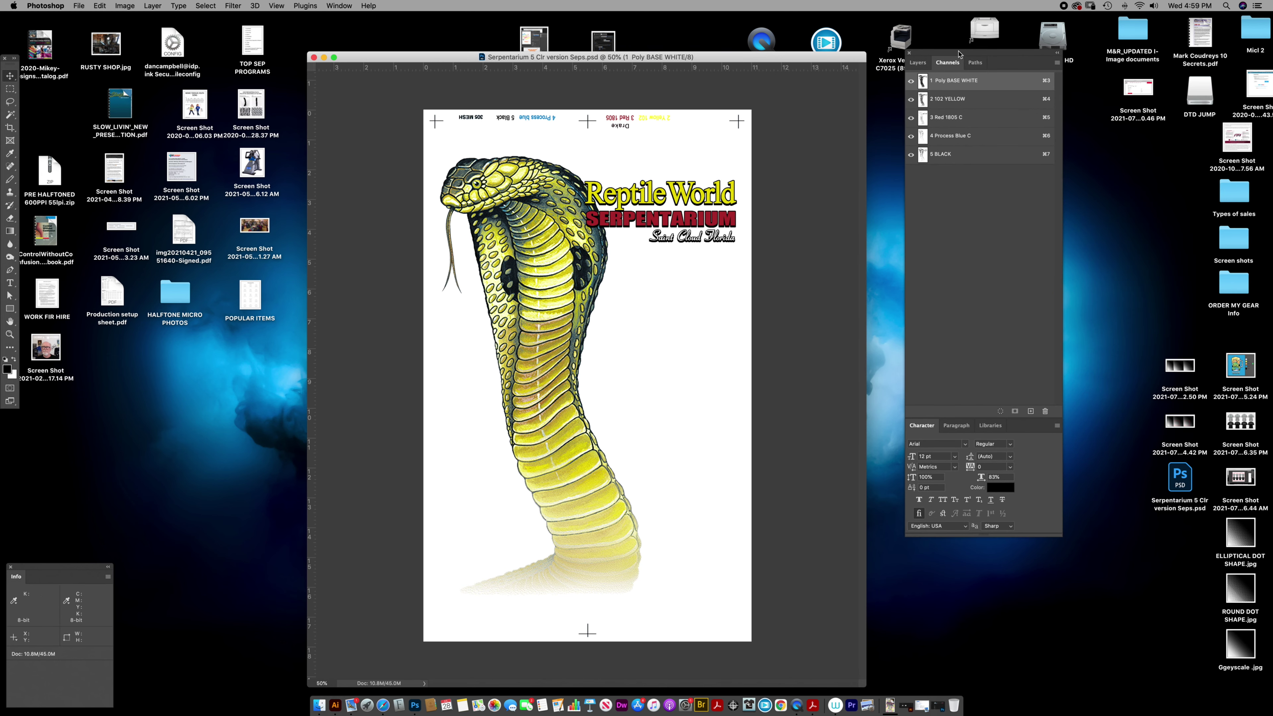
# Add three blank alpha channels and reorder them at the top of the Channels list.
pyautogui.click(1030, 411)
pyautogui.click(1030, 411)
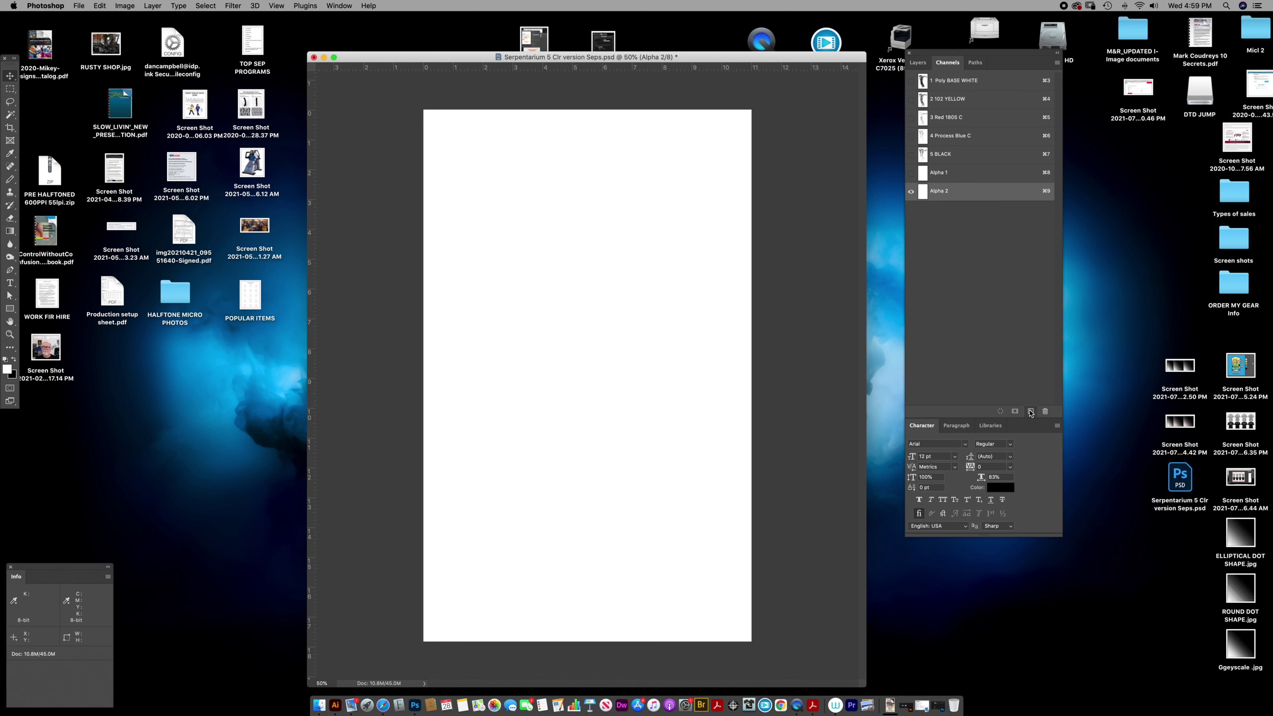
pyautogui.click(1030, 411)
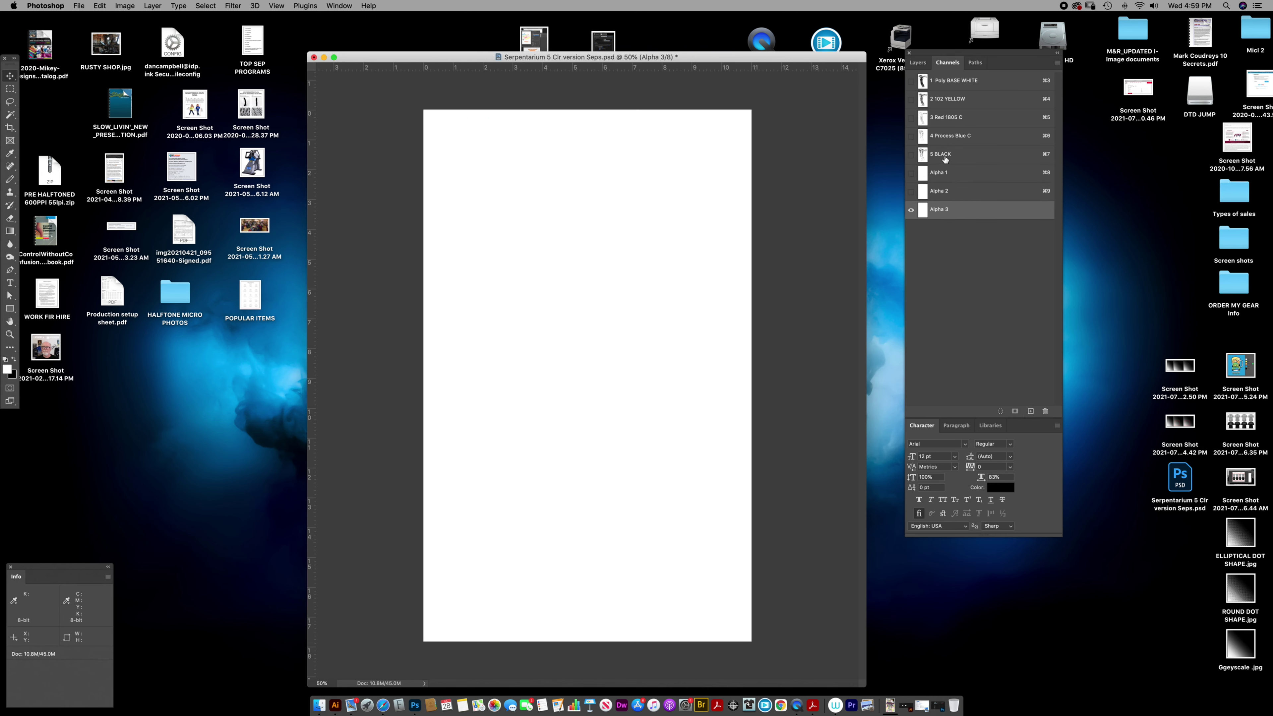
pyautogui.click(924, 178)
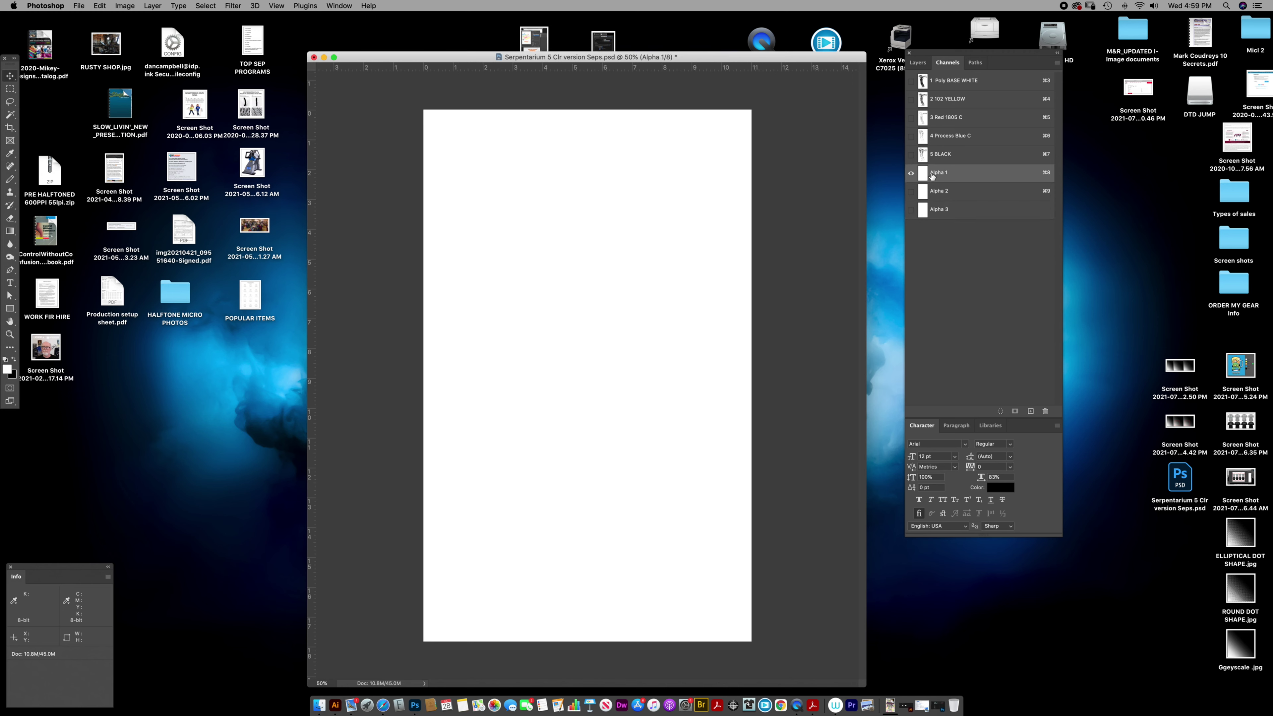
pyautogui.moveTo(933, 176); pyautogui.dragTo(927, 75)
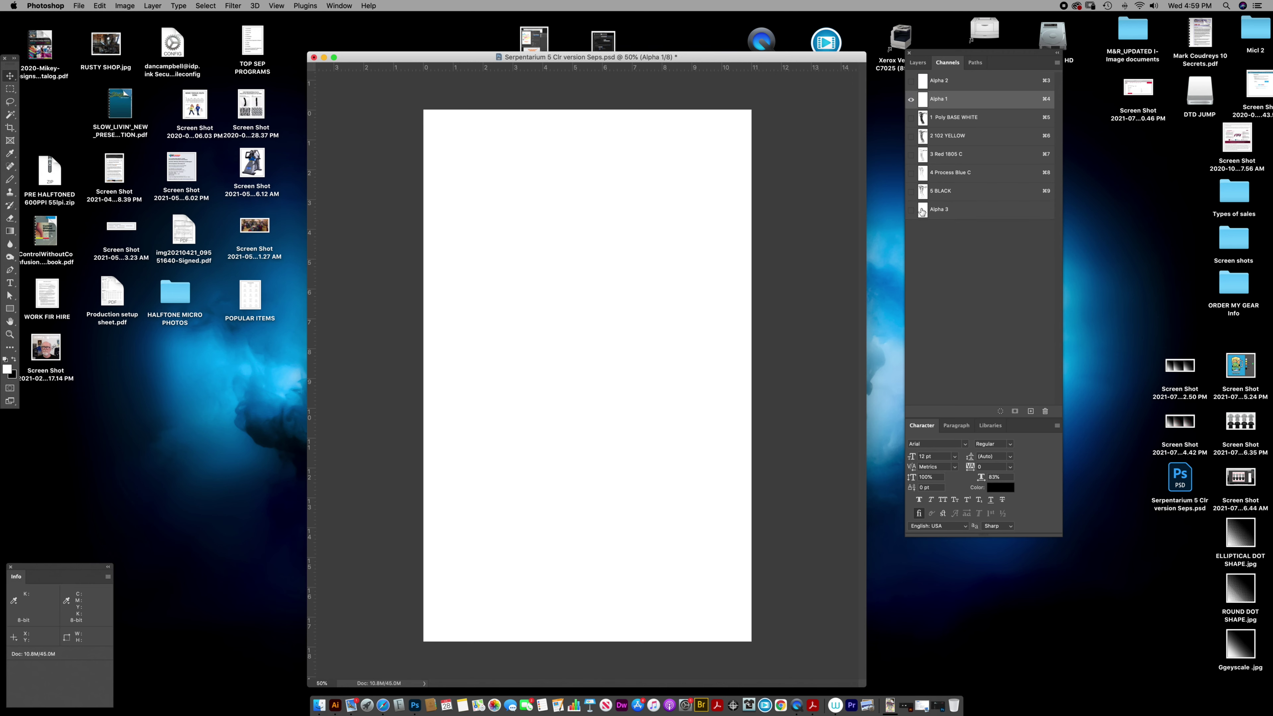
pyautogui.moveTo(922, 211); pyautogui.dragTo(928, 85)
pyautogui.moveTo(926, 214); pyautogui.dragTo(928, 90)
pyautogui.click(927, 84)
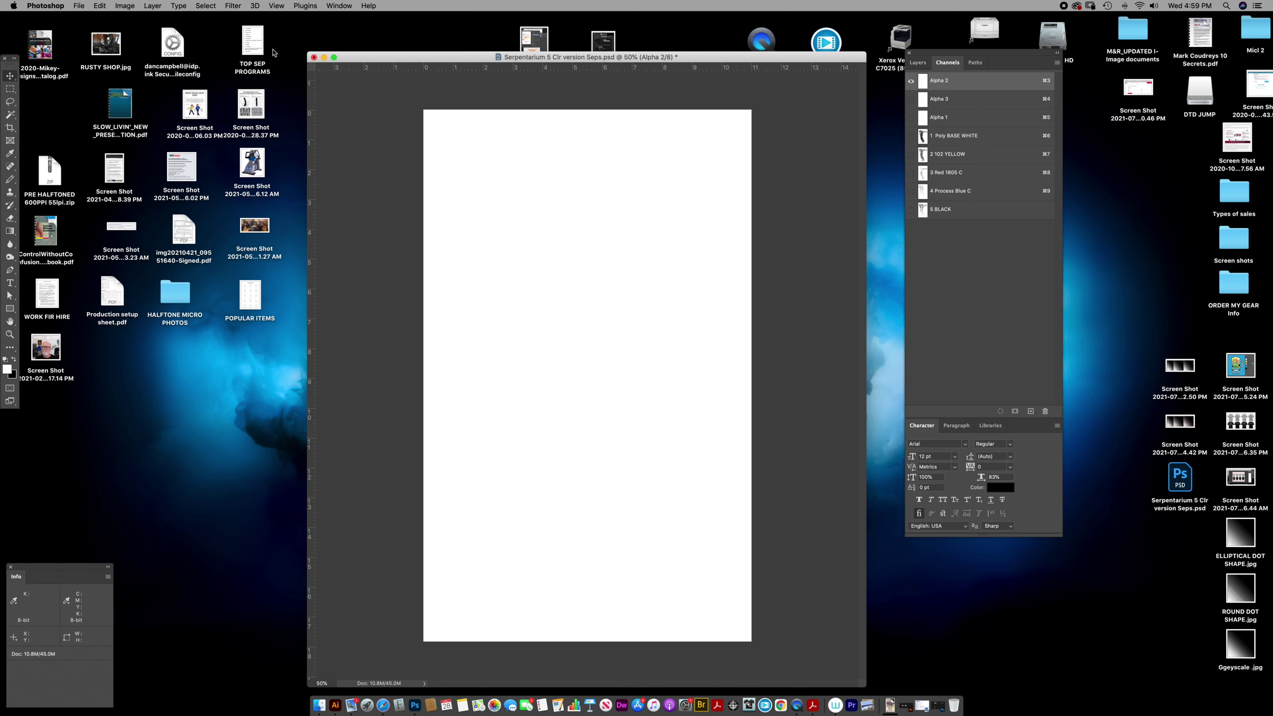
# Convert the document to RGB Color and switch to the Layers panel.
pyautogui.click(125, 6)
pyautogui.moveTo(127, 20)
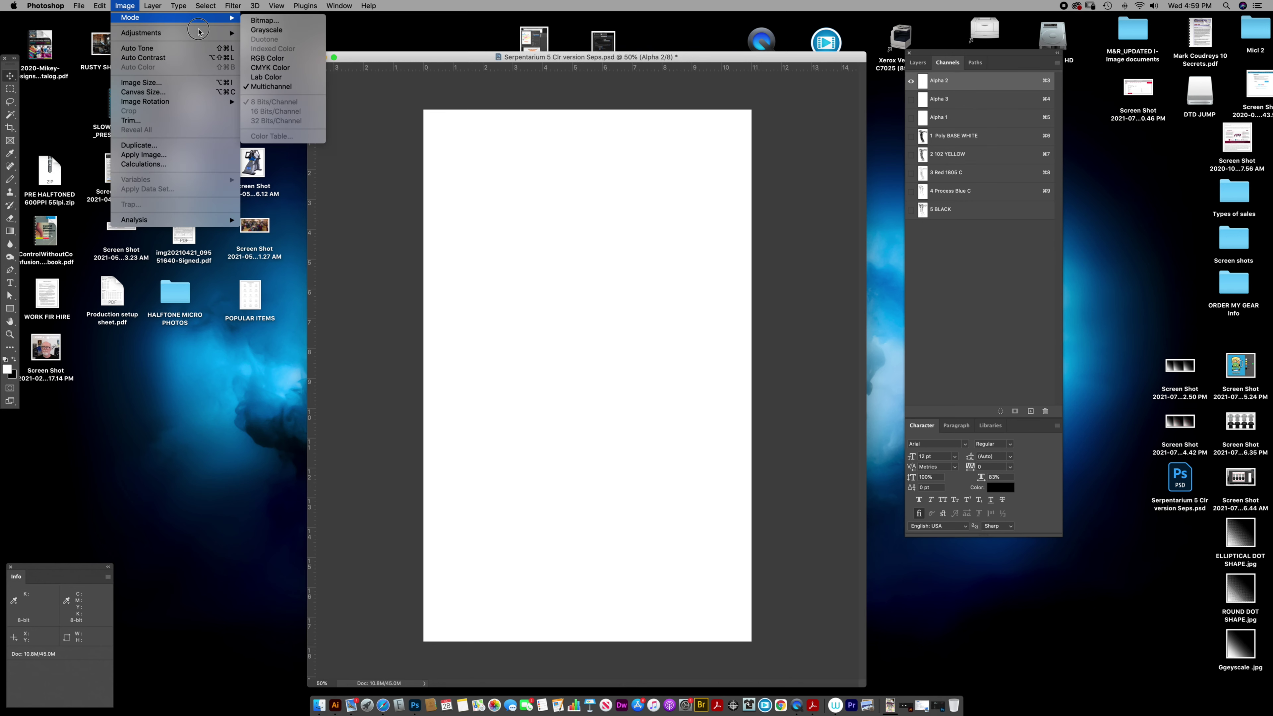
pyautogui.click(731, 134)
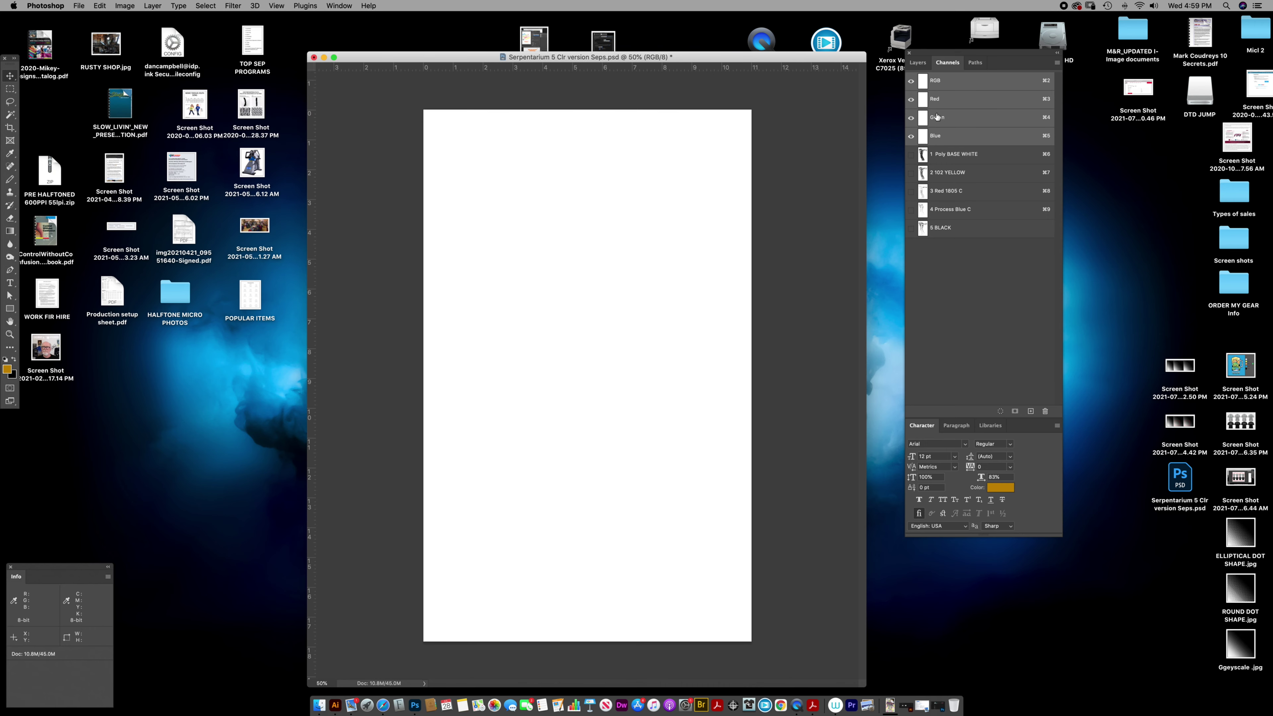
pyautogui.click(918, 62)
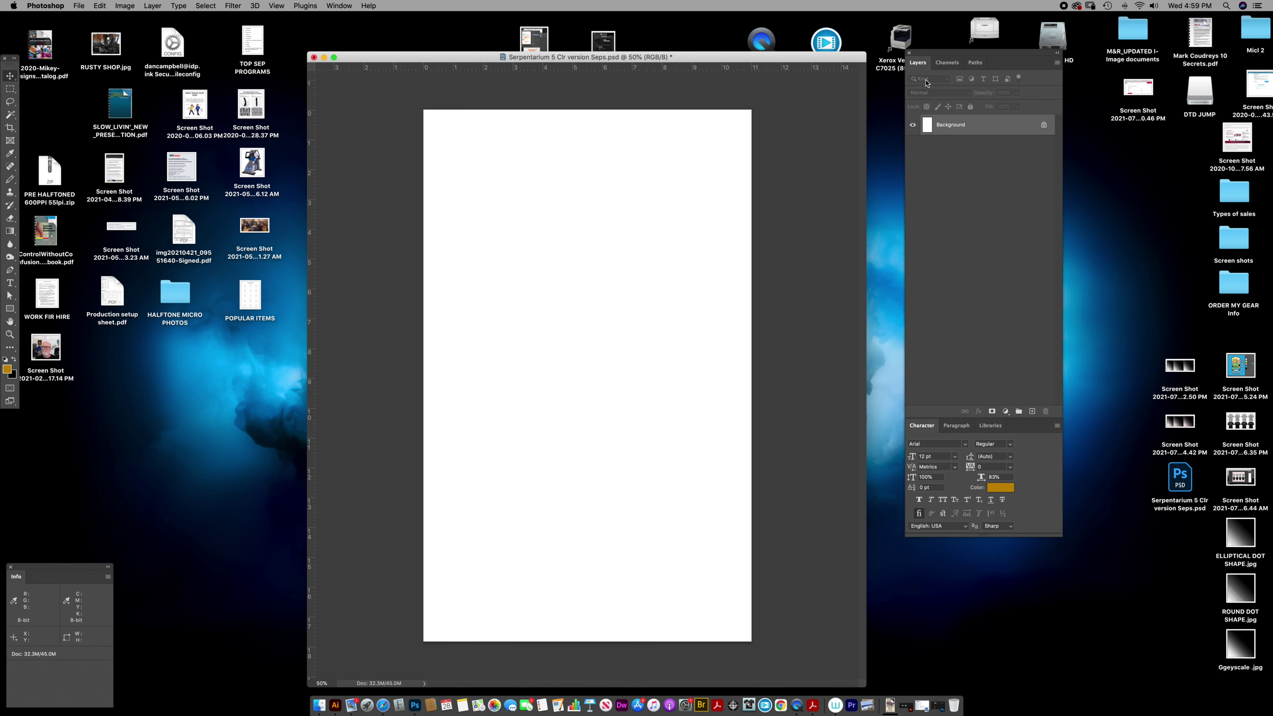
pyautogui.click(947, 63)
pyautogui.click(918, 63)
pyautogui.moveTo(823, 61); pyautogui.dragTo(803, 53)
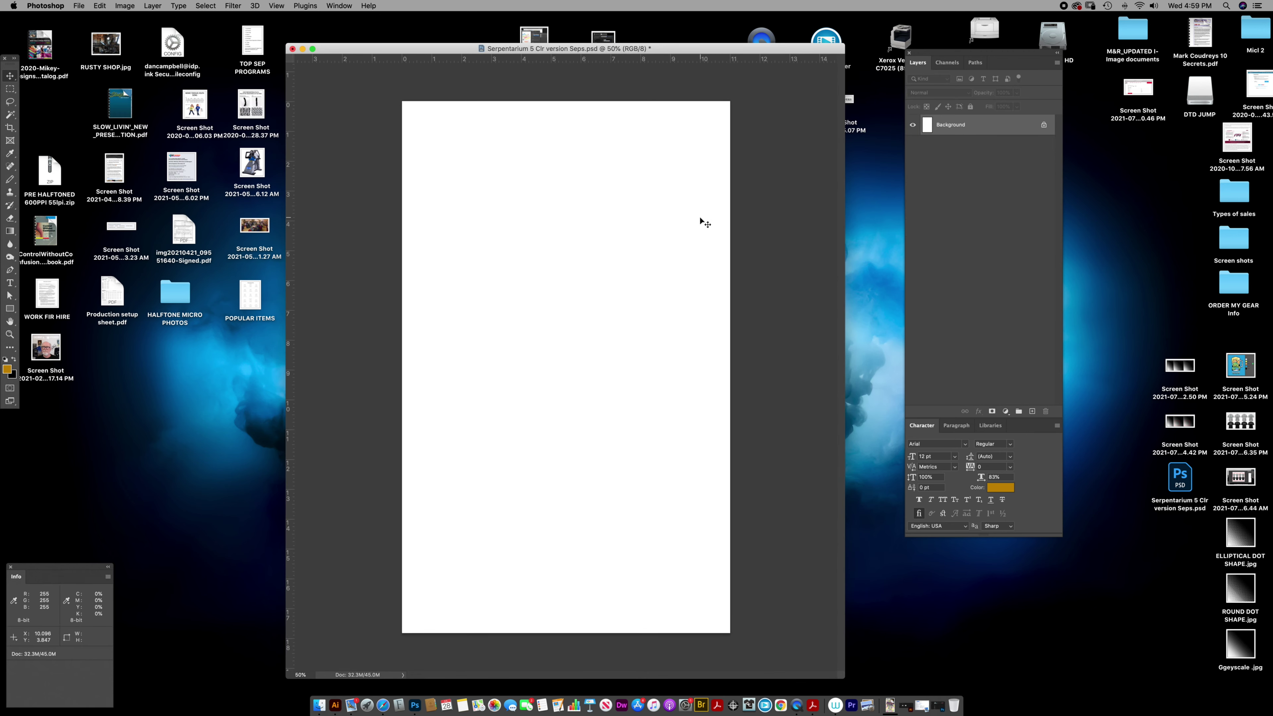
# Fill the whole canvas with navy 262e50, then view the 1 Poly BASE WHITE channel alone.
pyautogui.press('super+a')
pyautogui.press('d')
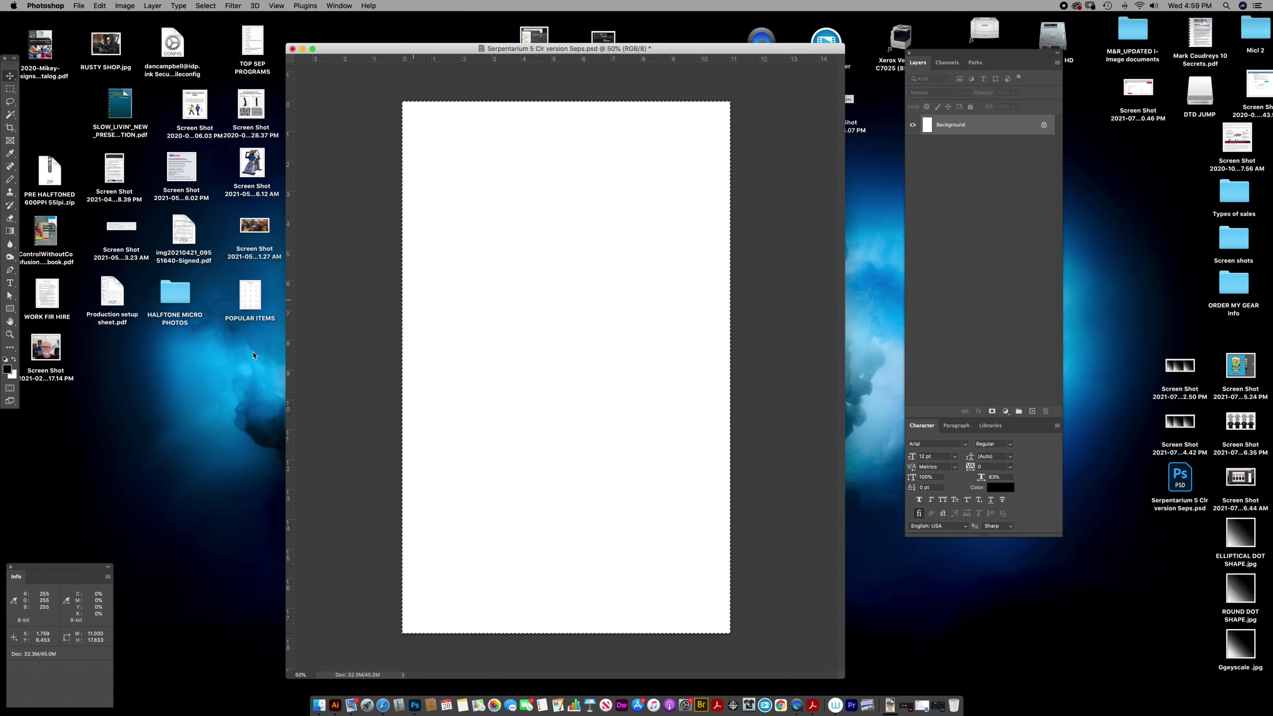
pyautogui.click(7, 370)
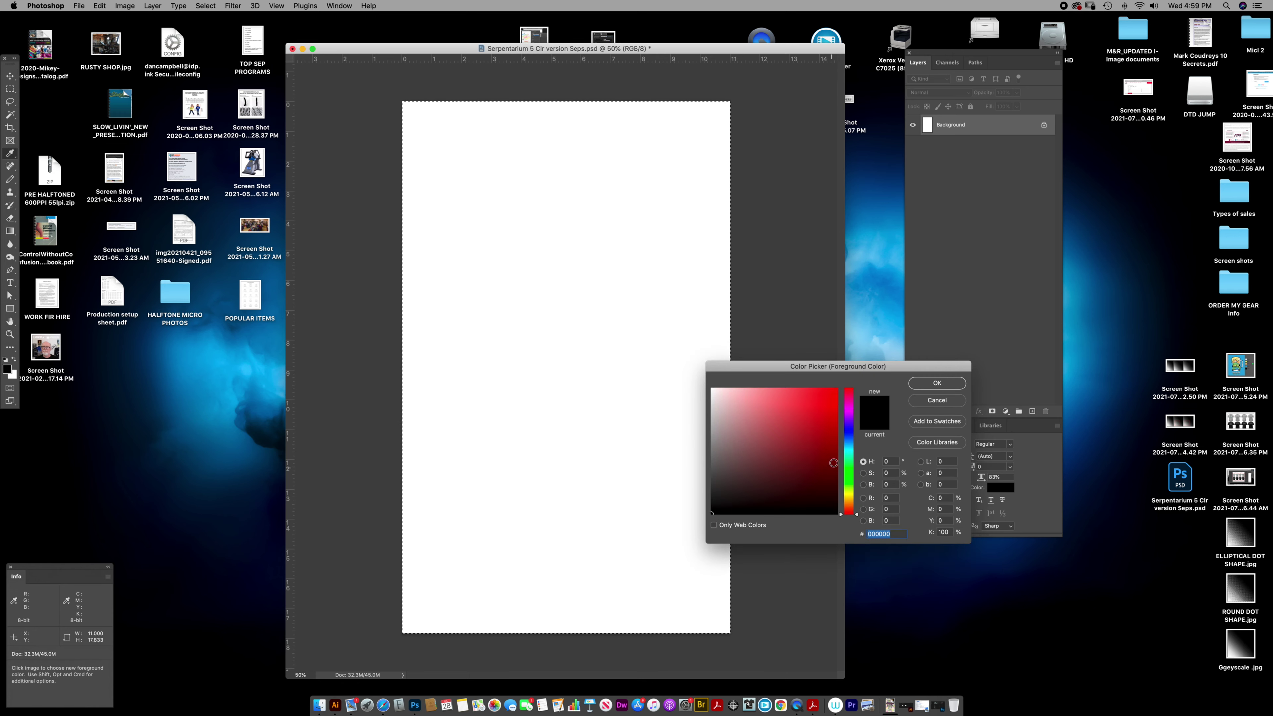
pyautogui.click(849, 434)
pyautogui.moveTo(782, 474)
pyautogui.mouseDown()
pyautogui.moveTo(761, 477)
pyautogui.moveTo(777, 475)
pyautogui.mouseUp()
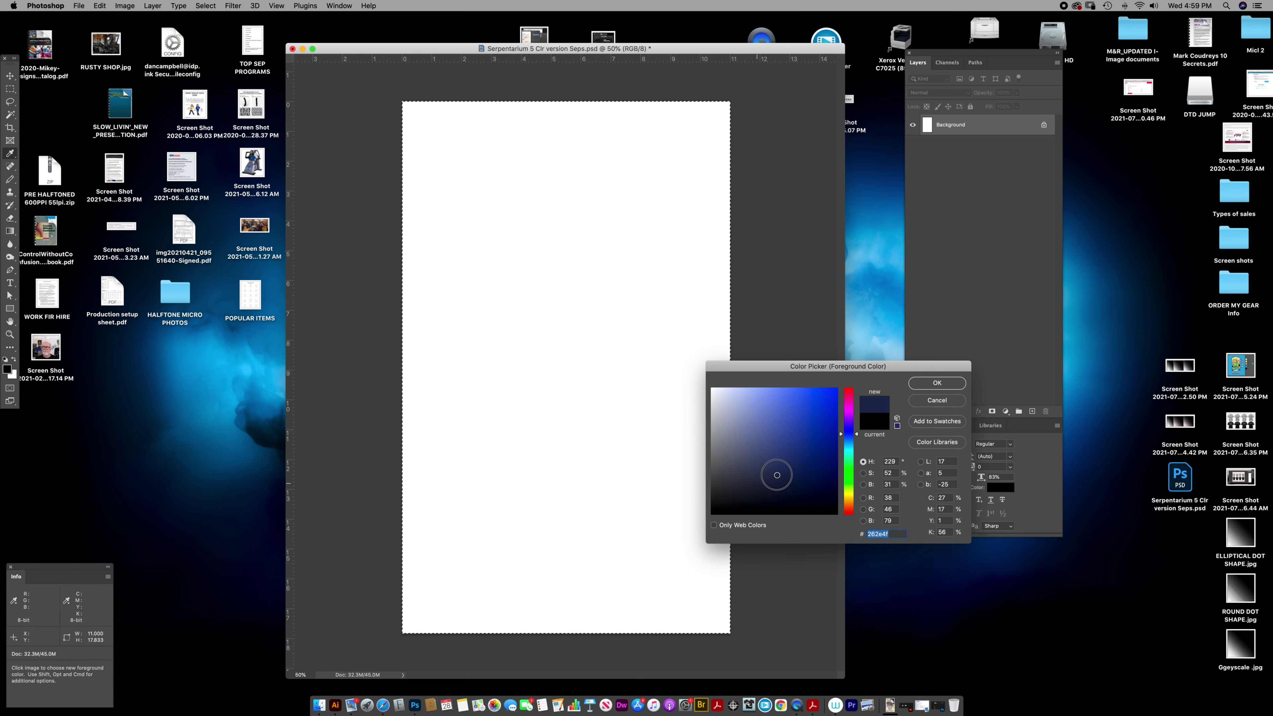
pyautogui.click(953, 389)
pyautogui.hotkey('alt', 'BackSpace')
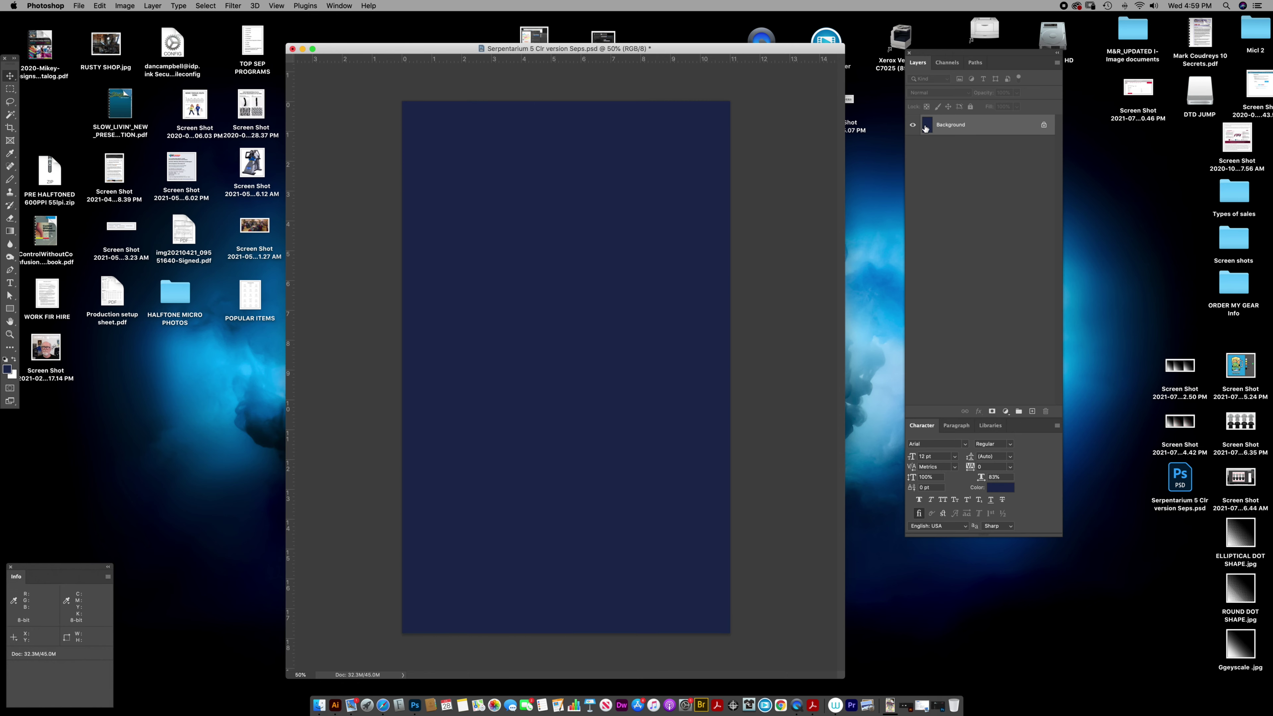
pyautogui.click(947, 63)
pyautogui.click(933, 154)
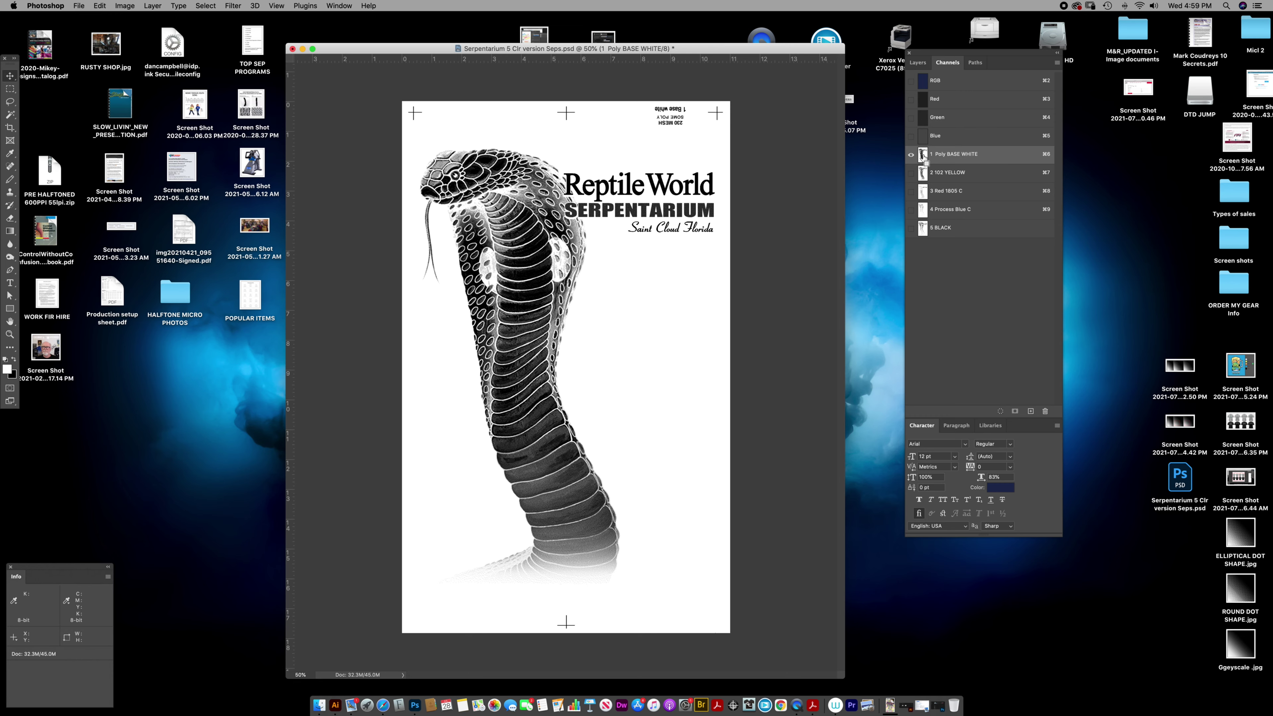
# Load the Poly BASE WHITE channel as a selection, add a new layer, and enlarge the window.
pyautogui.keyDown('super'); pyautogui.click(924, 154); pyautogui.keyUp('super')
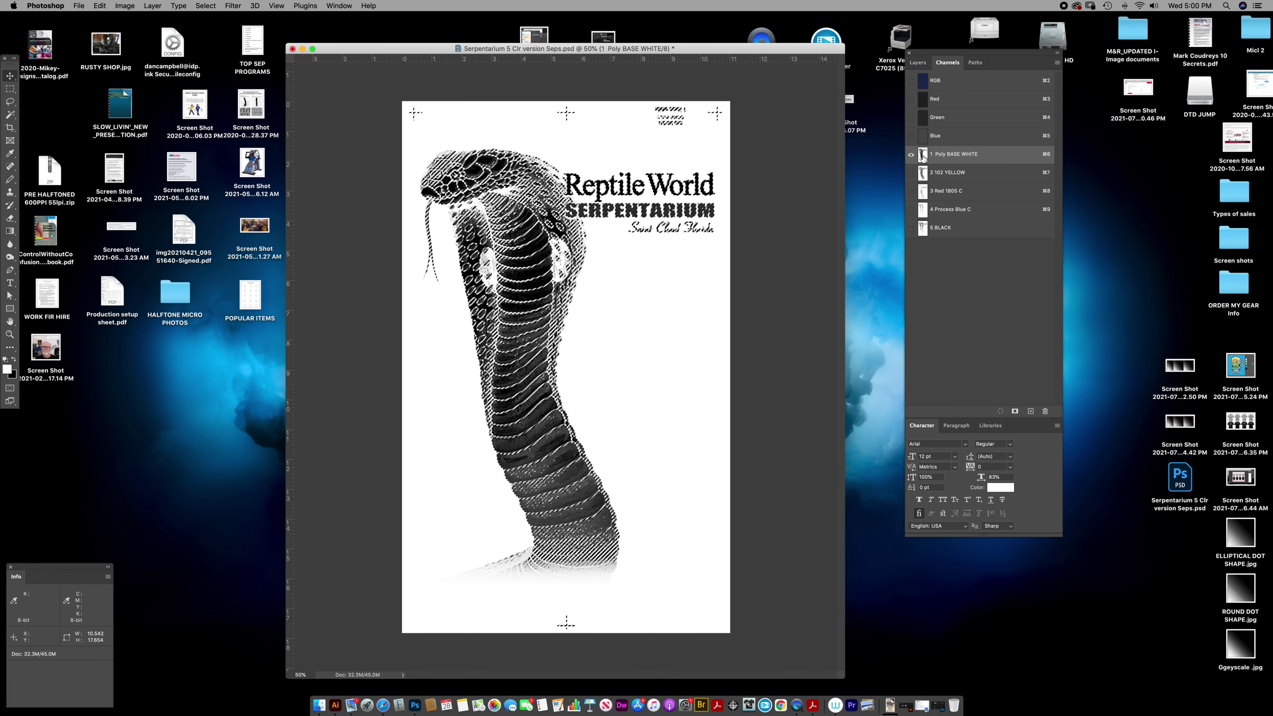
pyautogui.click(935, 80)
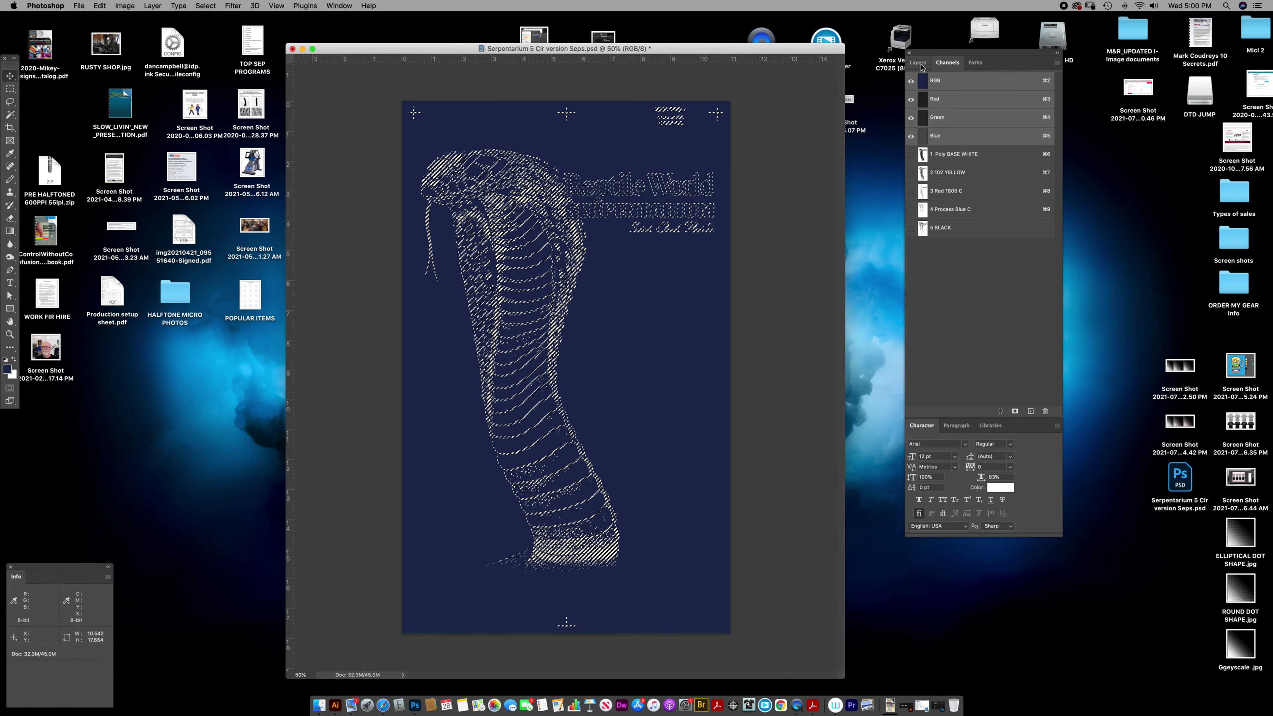
pyautogui.click(918, 62)
pyautogui.click(1032, 411)
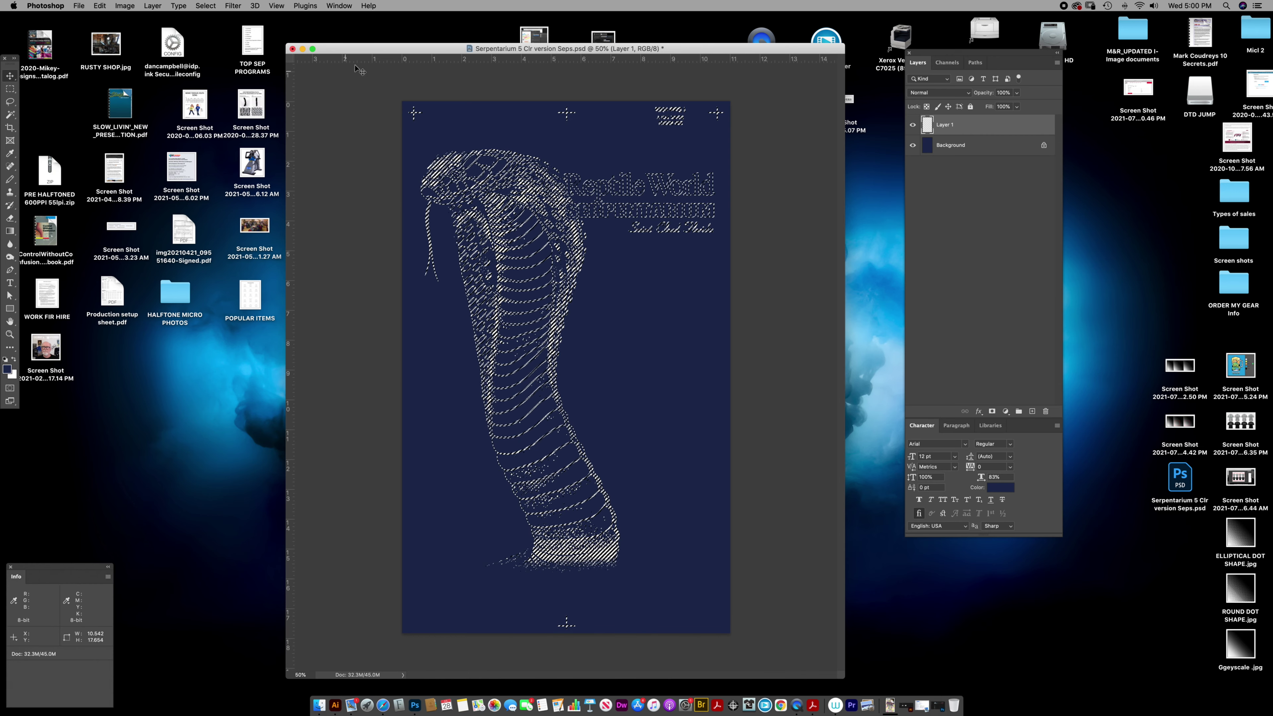
pyautogui.moveTo(352, 52); pyautogui.dragTo(61, 20)
pyautogui.moveTo(552, 646); pyautogui.dragTo(1262, 711)
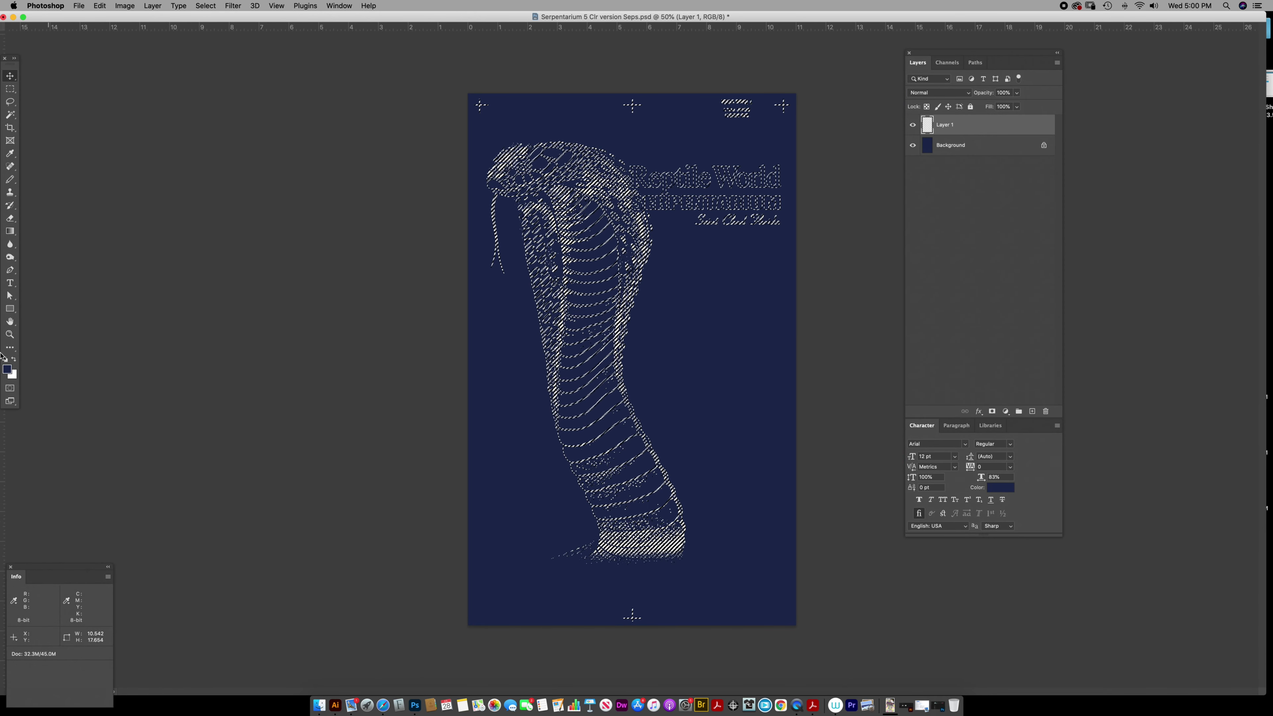
# Set the foreground colour to white.
pyautogui.click(9, 369)
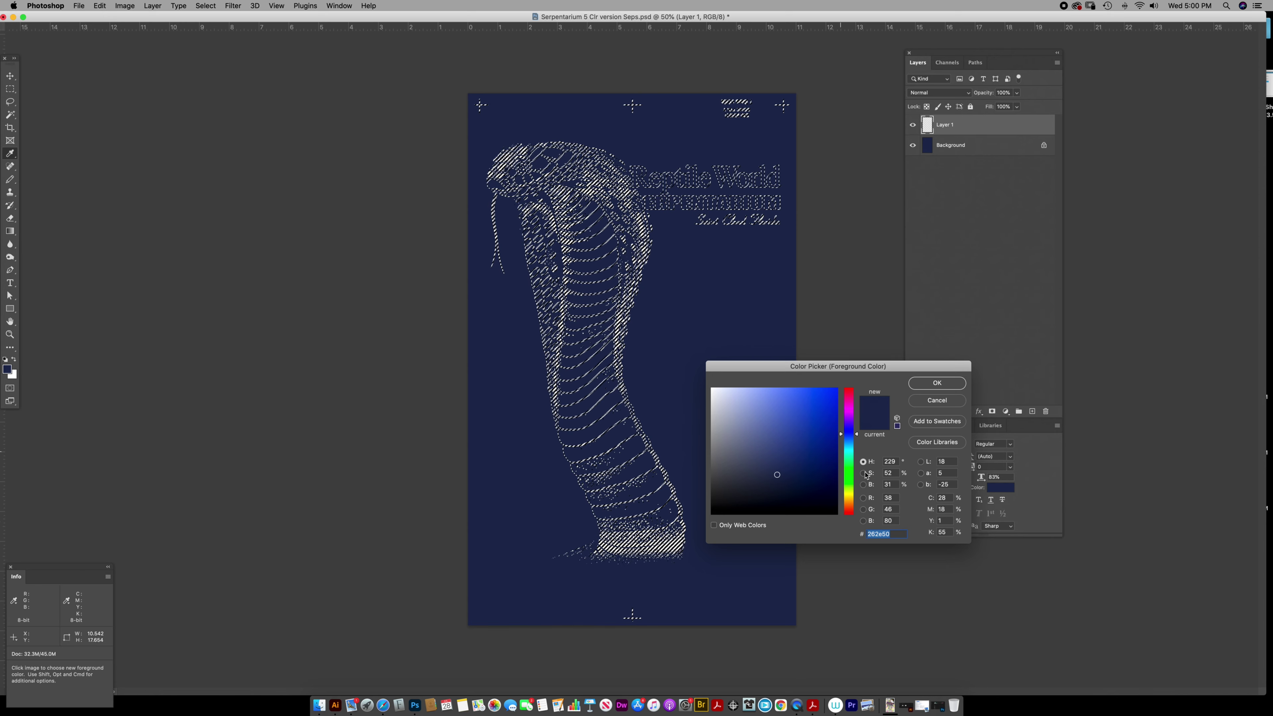
pyautogui.moveTo(757, 416); pyautogui.dragTo(712, 389)
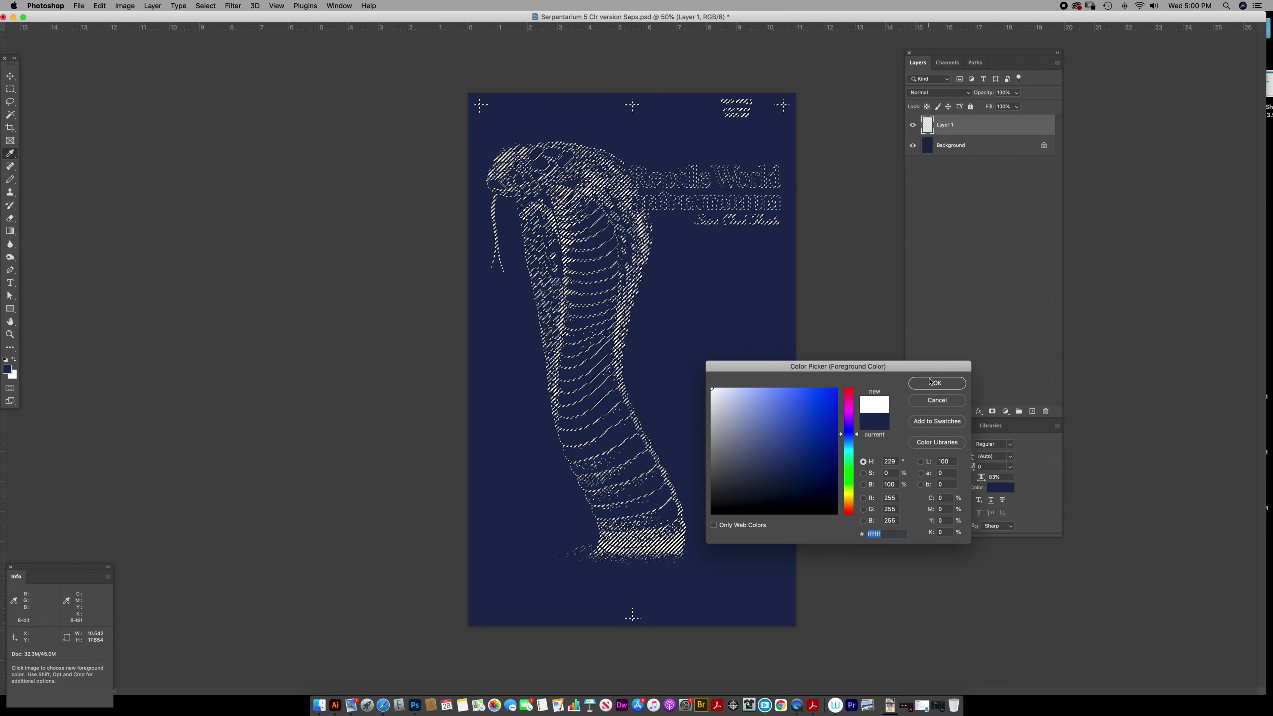
pyautogui.press('Return')
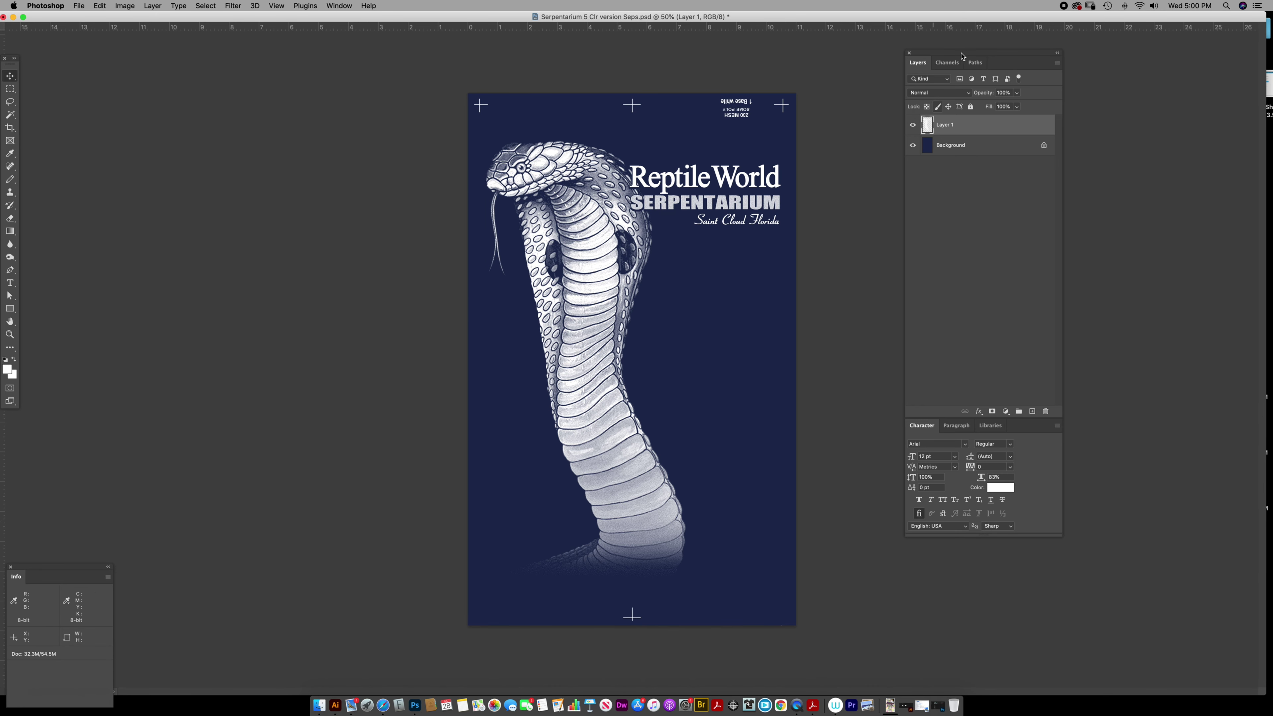
# Load the 2 102 YELLOW channel as a selection and return to the RGB composite.
pyautogui.click(947, 63)
pyautogui.click(922, 175)
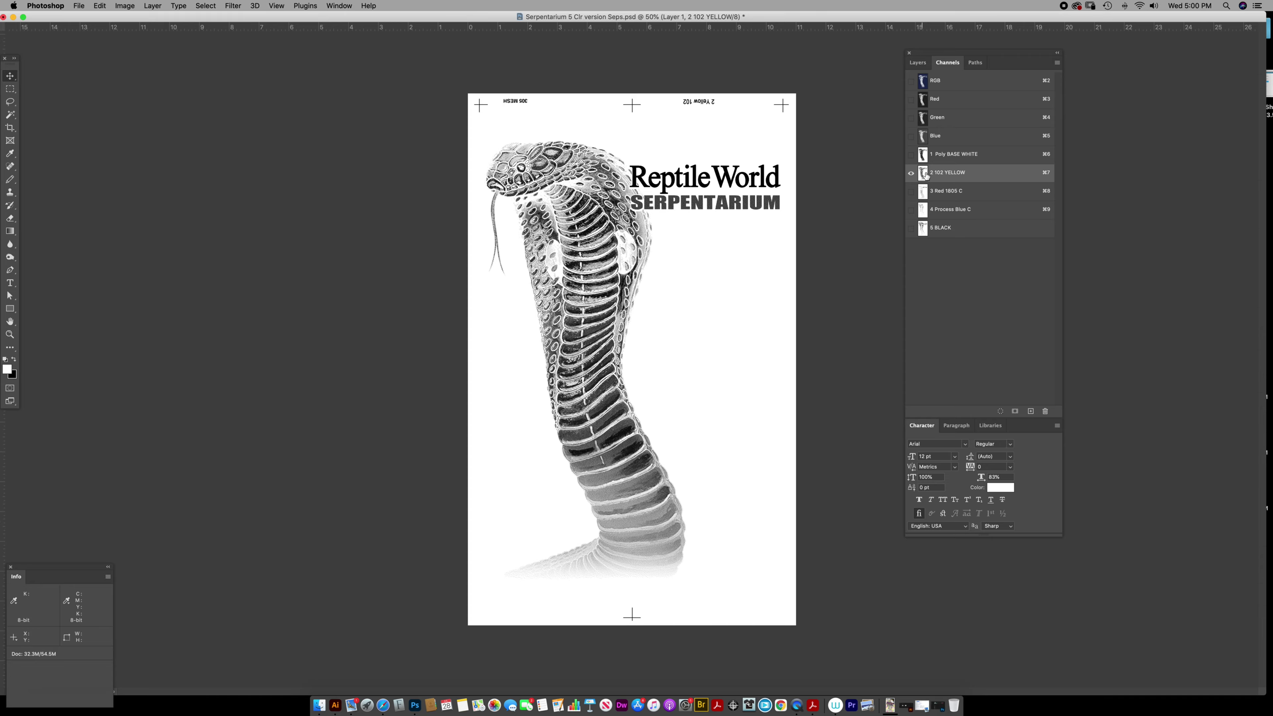
pyautogui.keyDown('super'); pyautogui.click(923, 174); pyautogui.keyUp('super')
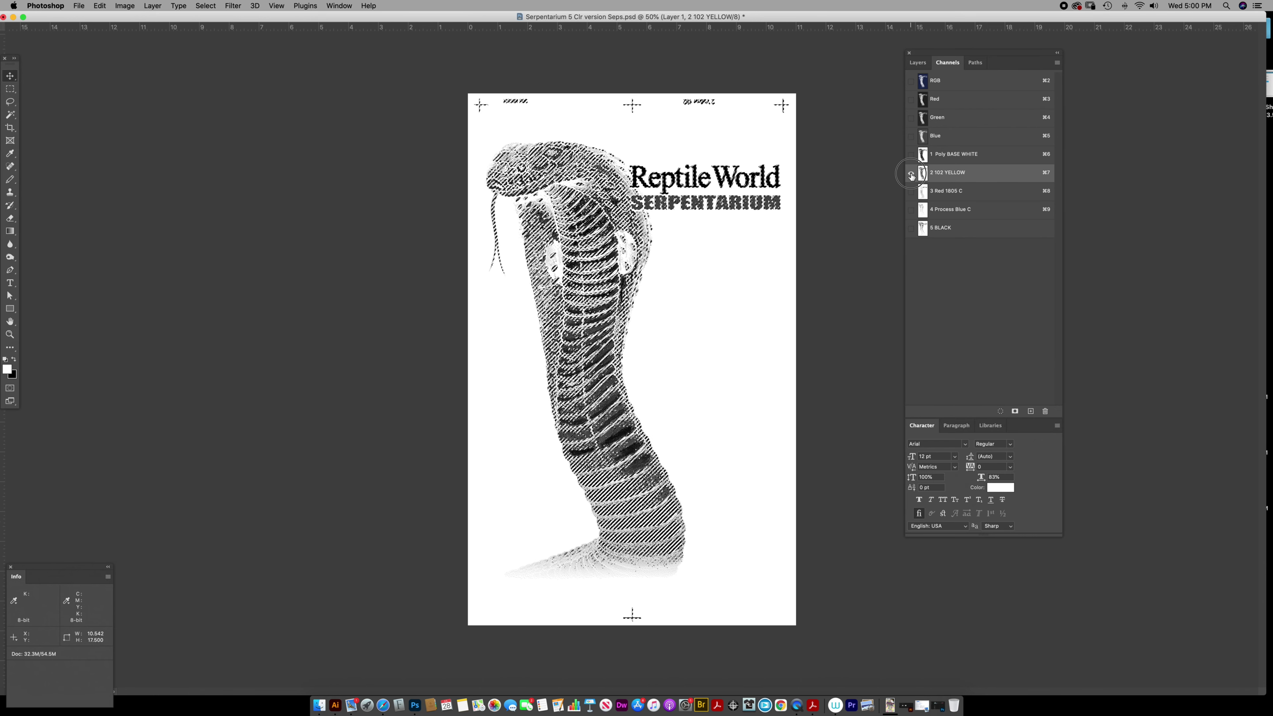
pyautogui.click(922, 192)
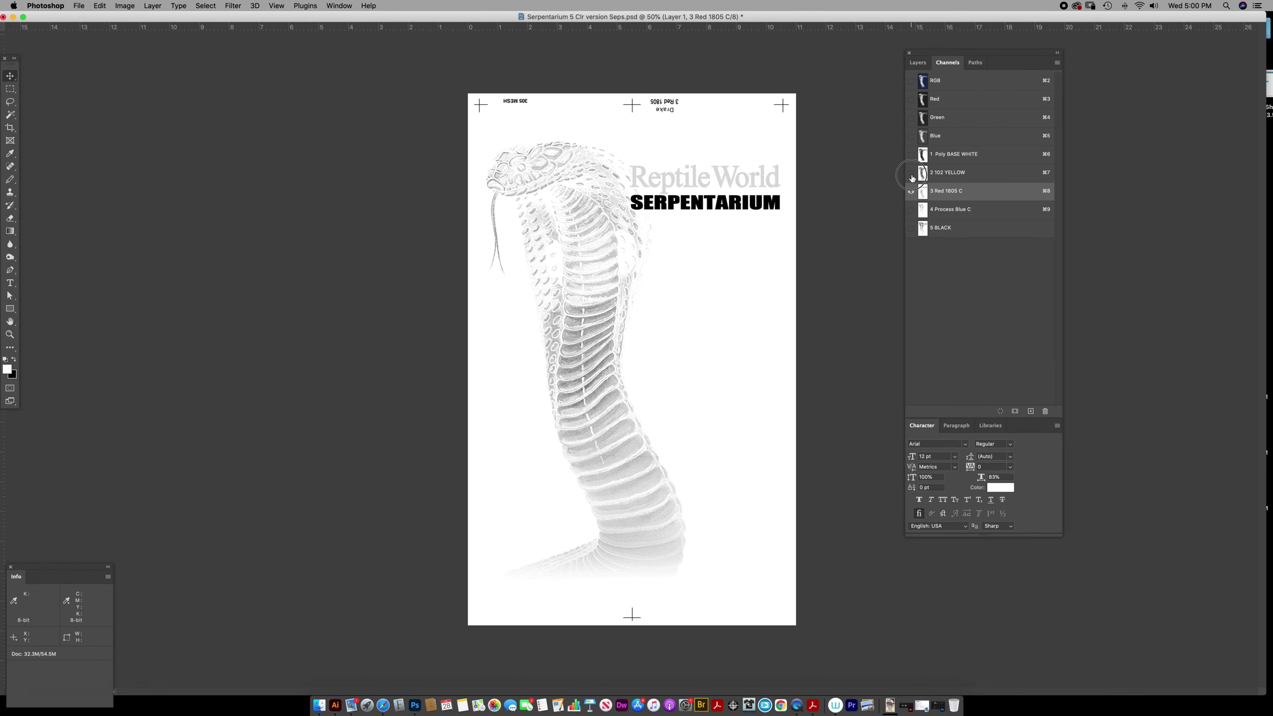
pyautogui.click(911, 173)
pyautogui.click(911, 192)
pyautogui.click(922, 173)
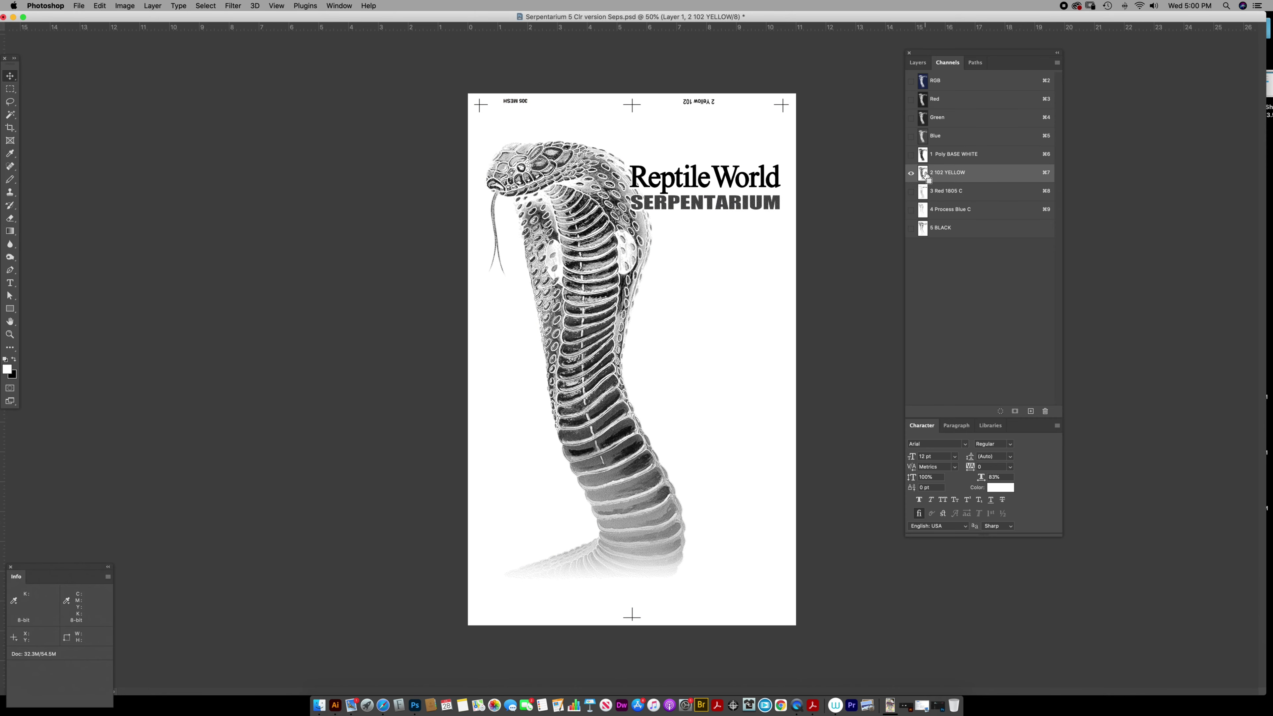
pyautogui.keyDown('super'); pyautogui.click(924, 174); pyautogui.keyUp('super')
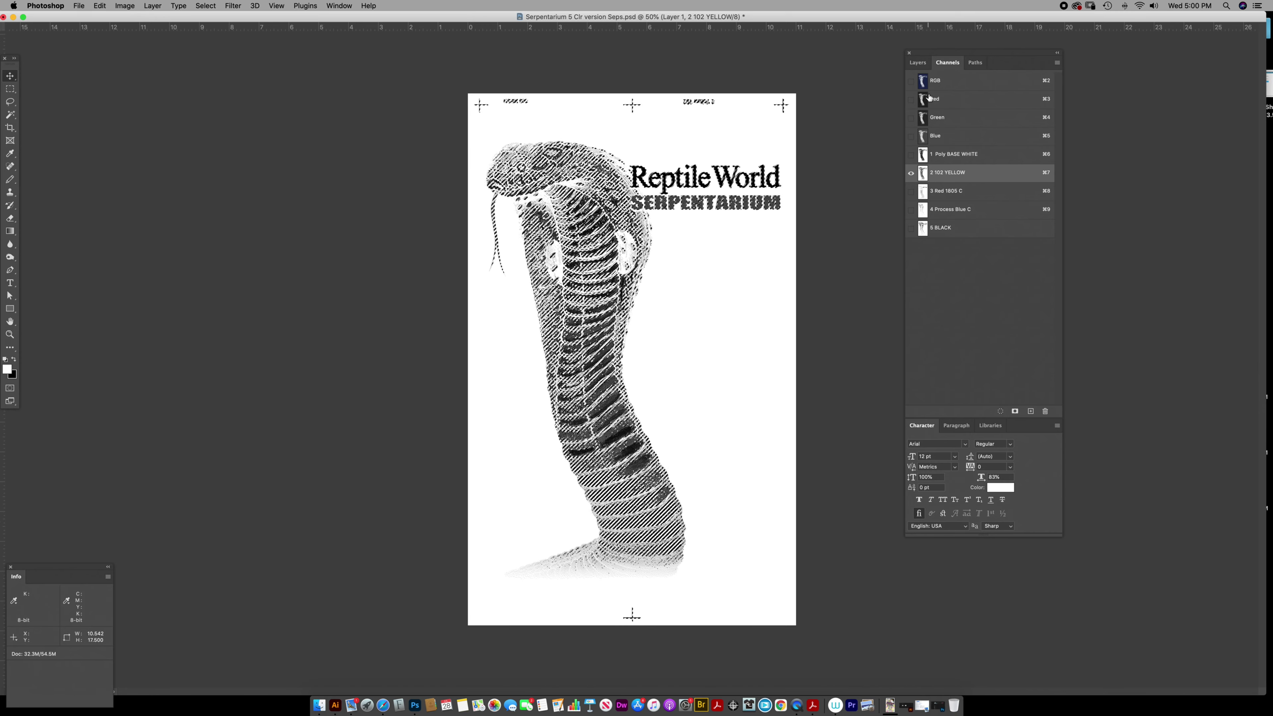
pyautogui.click(927, 80)
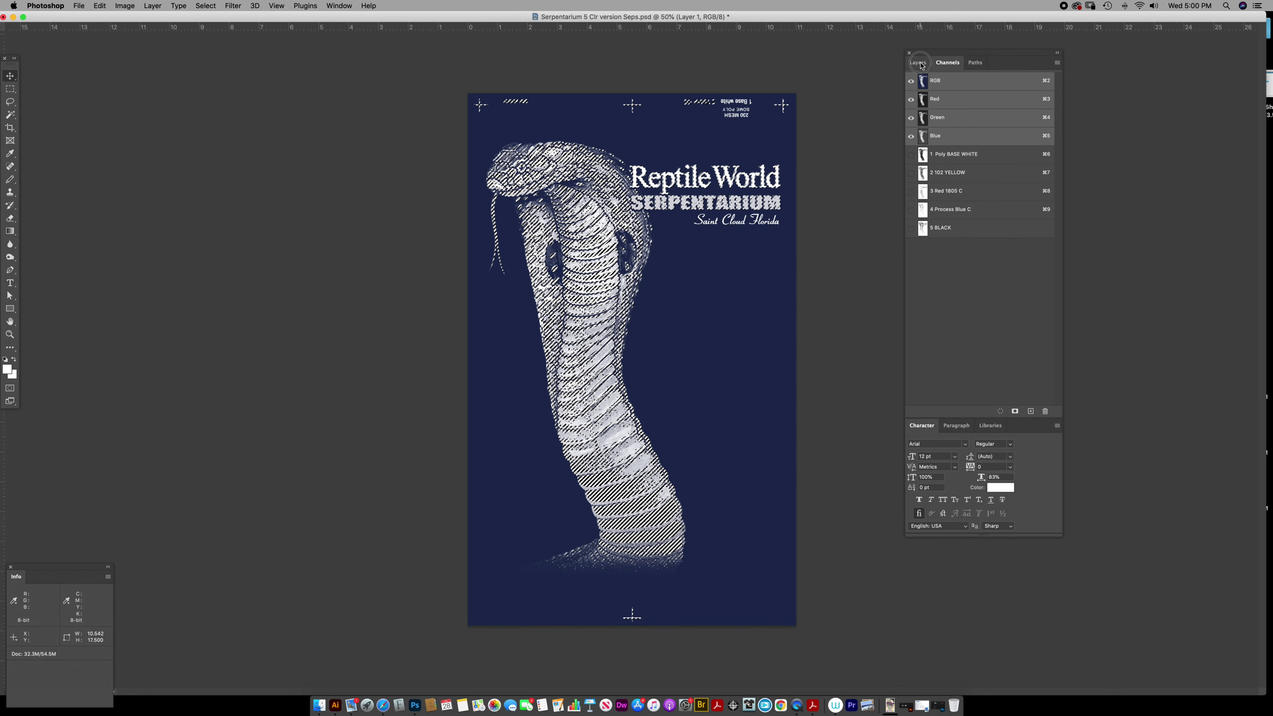
# Fill the selection with PANTONE 102 C yellow on a new layer; start a save, cancelling its options.
pyautogui.click(920, 62)
pyautogui.click(1032, 411)
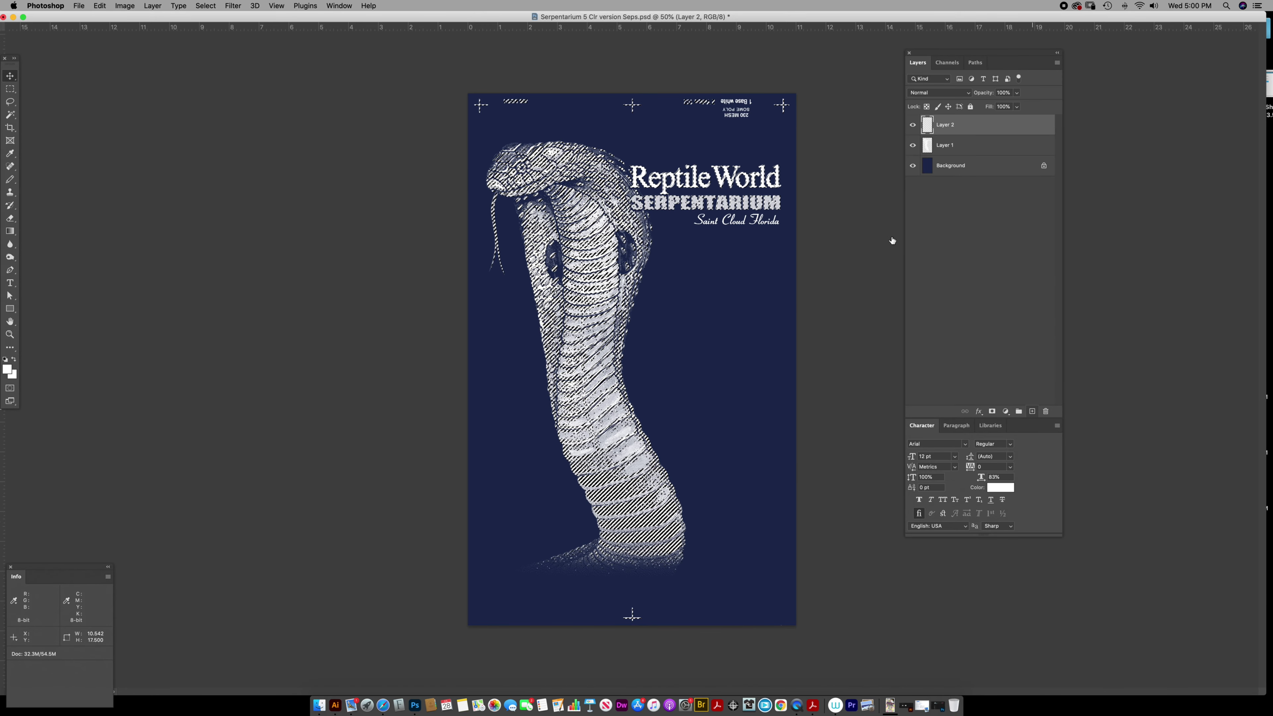
pyautogui.click(7, 369)
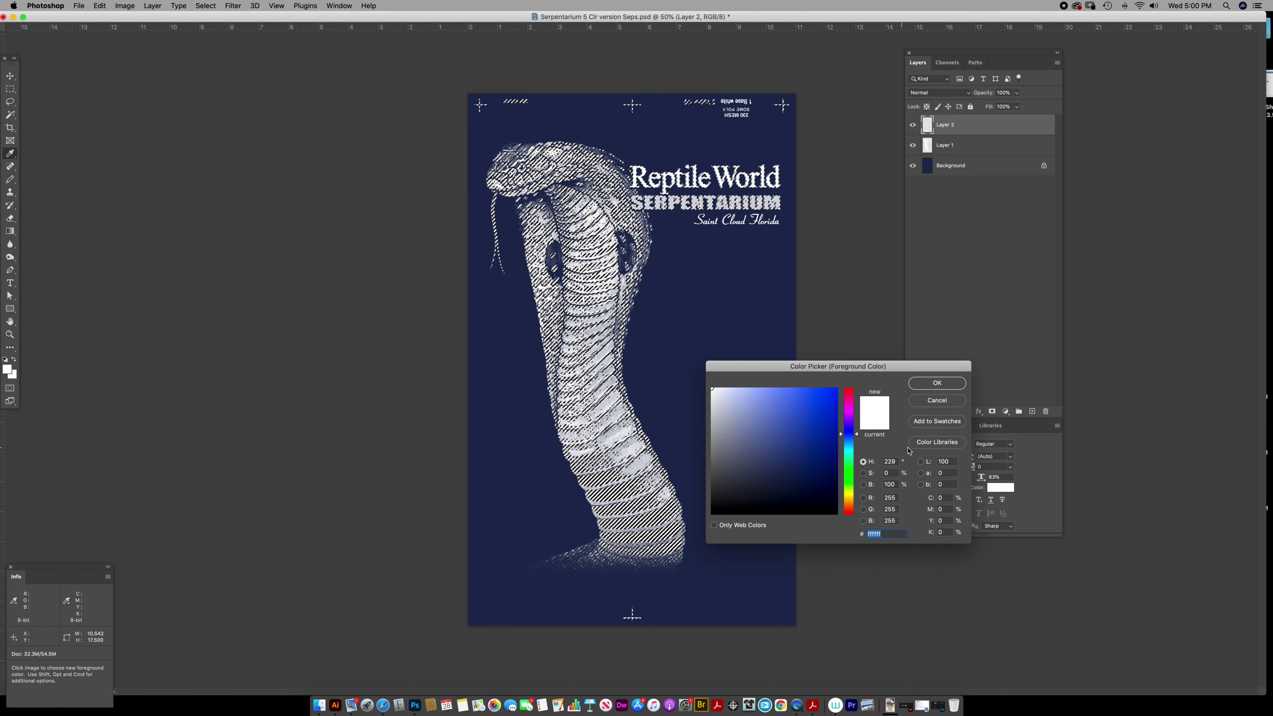
pyautogui.moveTo(844, 366); pyautogui.dragTo(769, 358)
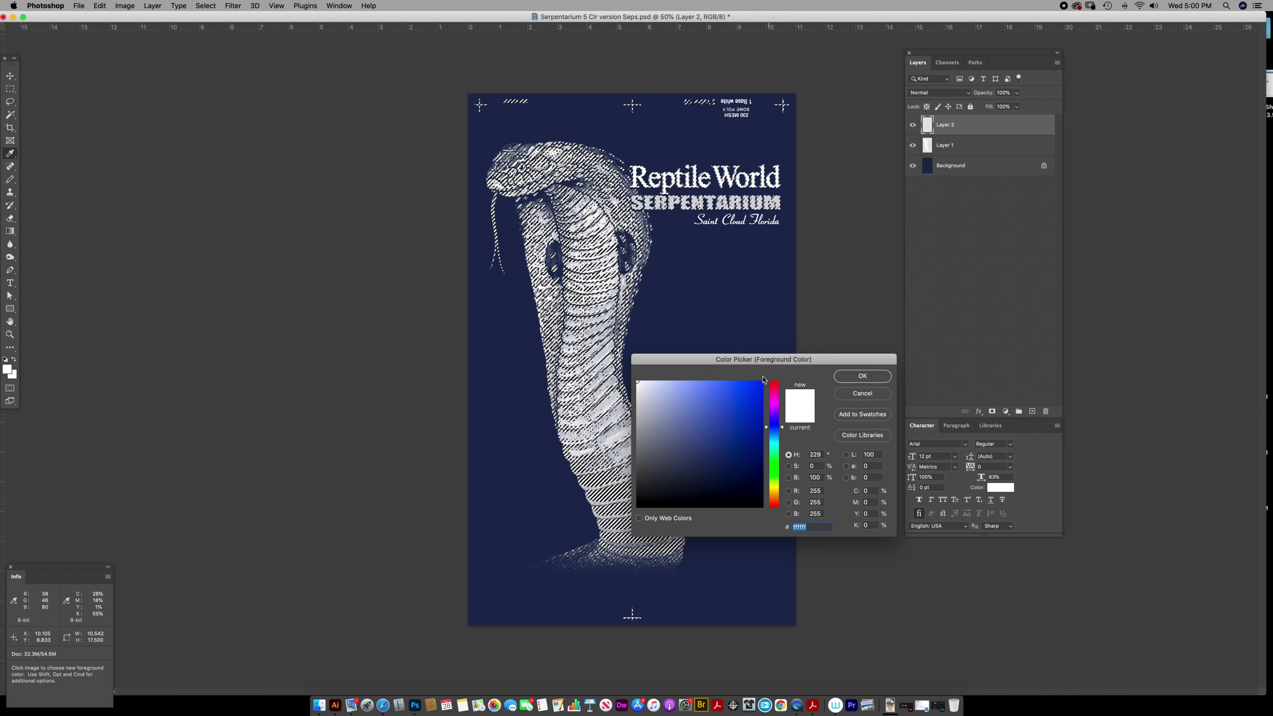
pyautogui.click(862, 434)
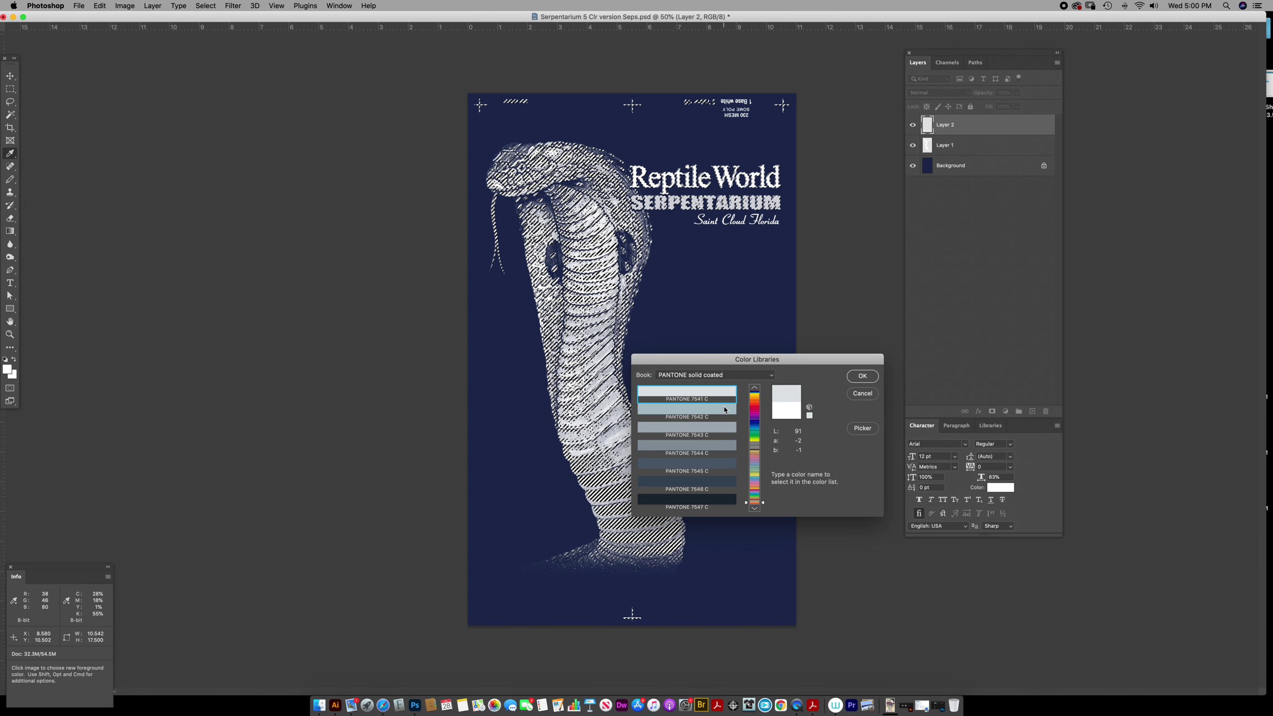
pyautogui.write('102')
pyautogui.press('Return')
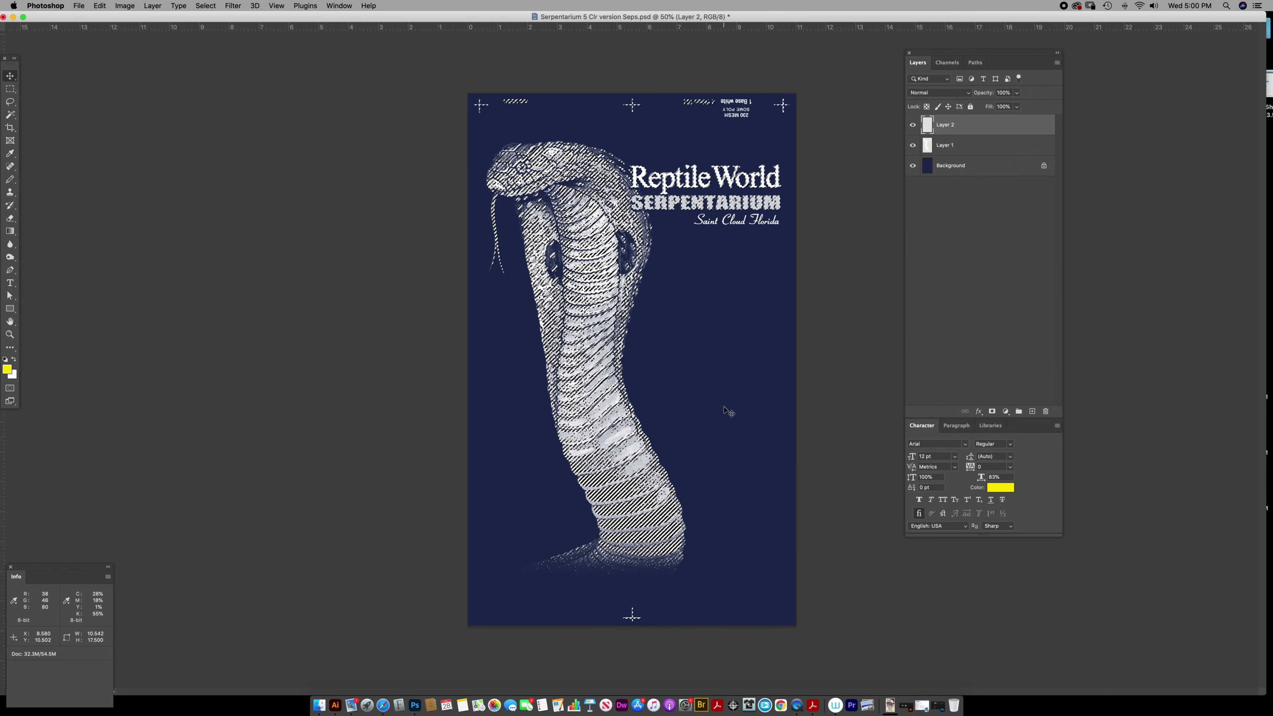
pyautogui.press('v')
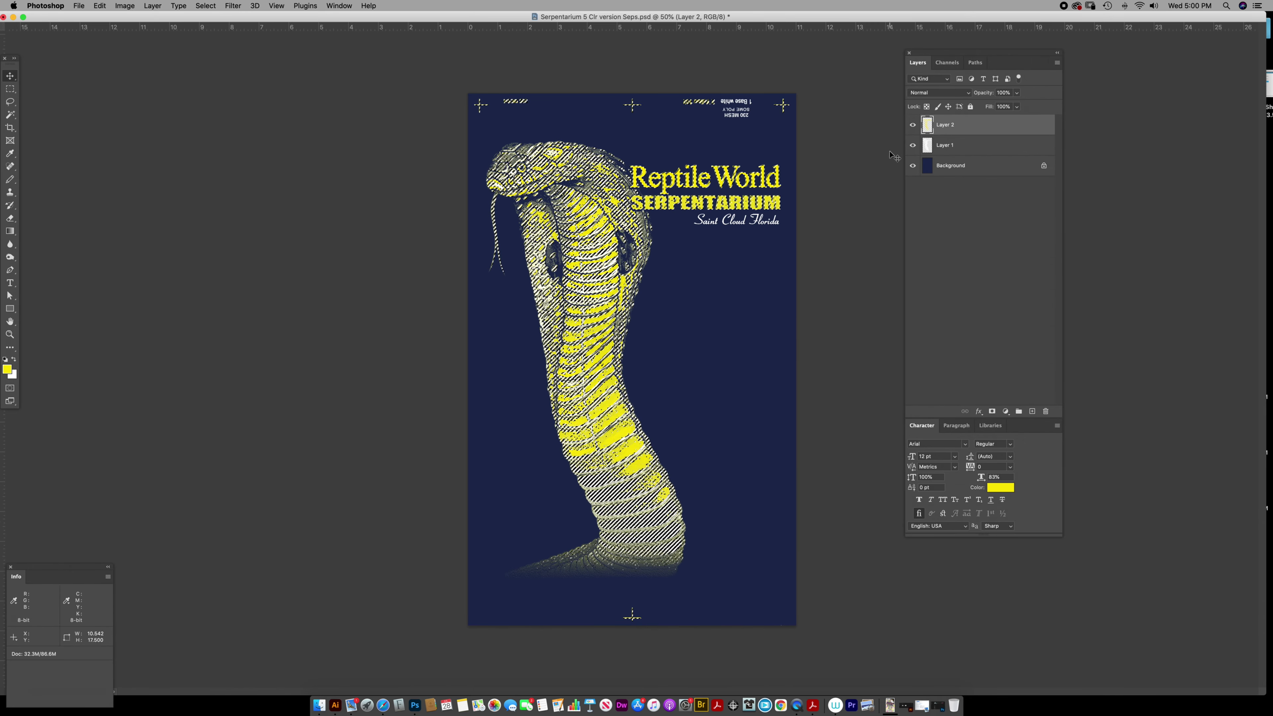
pyautogui.press('super+s')
pyautogui.click(757, 321)
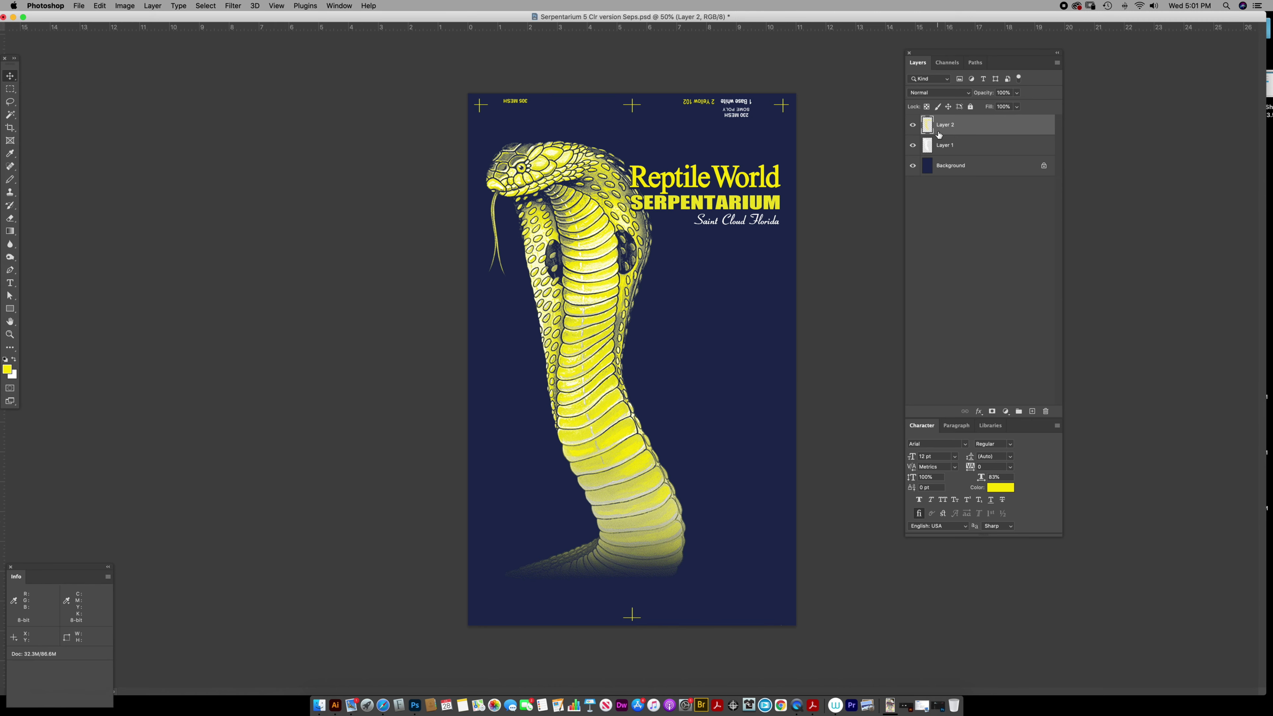
# Load the 3 Red 1805 C channel as a selection and add a new layer.
pyautogui.click(949, 63)
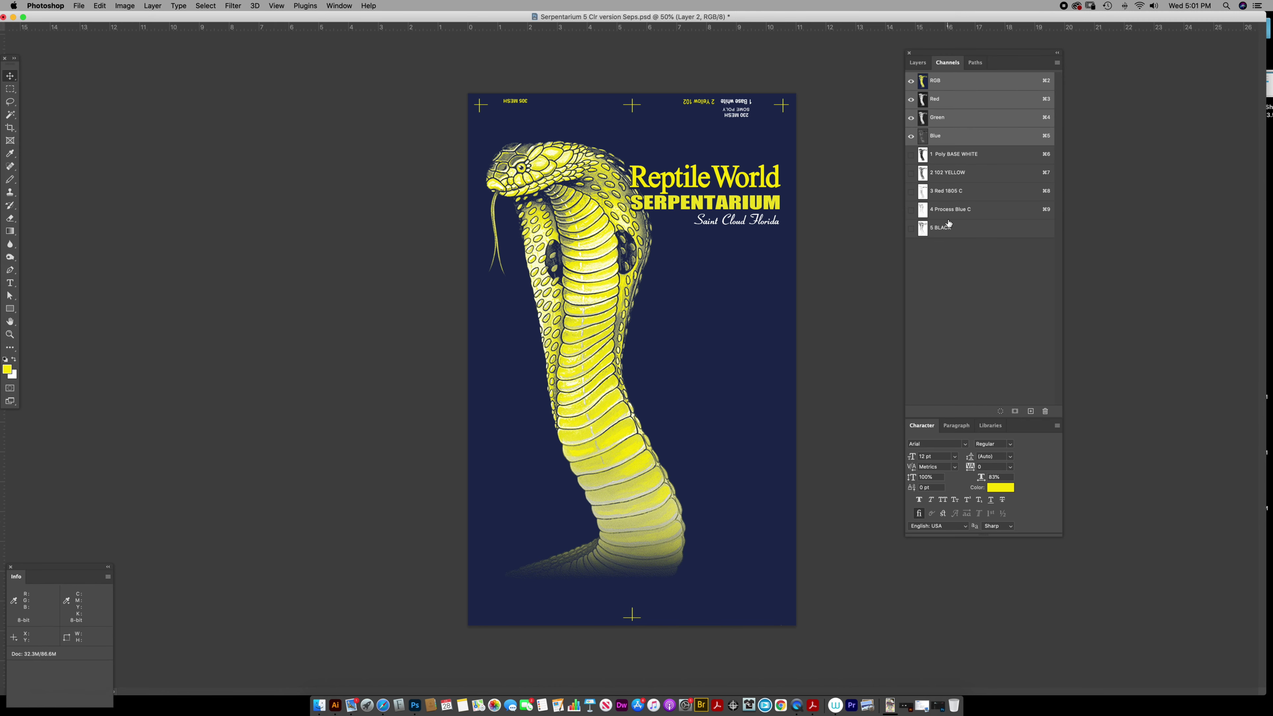
pyautogui.click(923, 176)
pyautogui.click(924, 191)
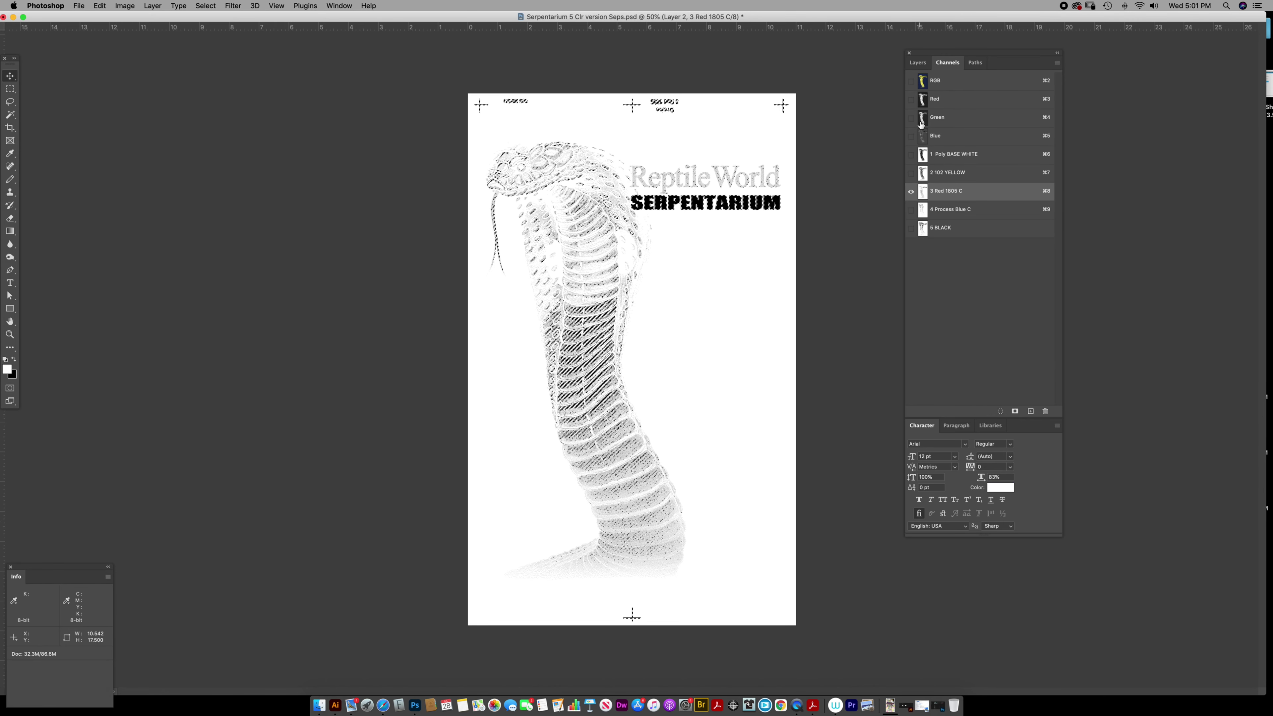
pyautogui.click(922, 82)
pyautogui.click(917, 63)
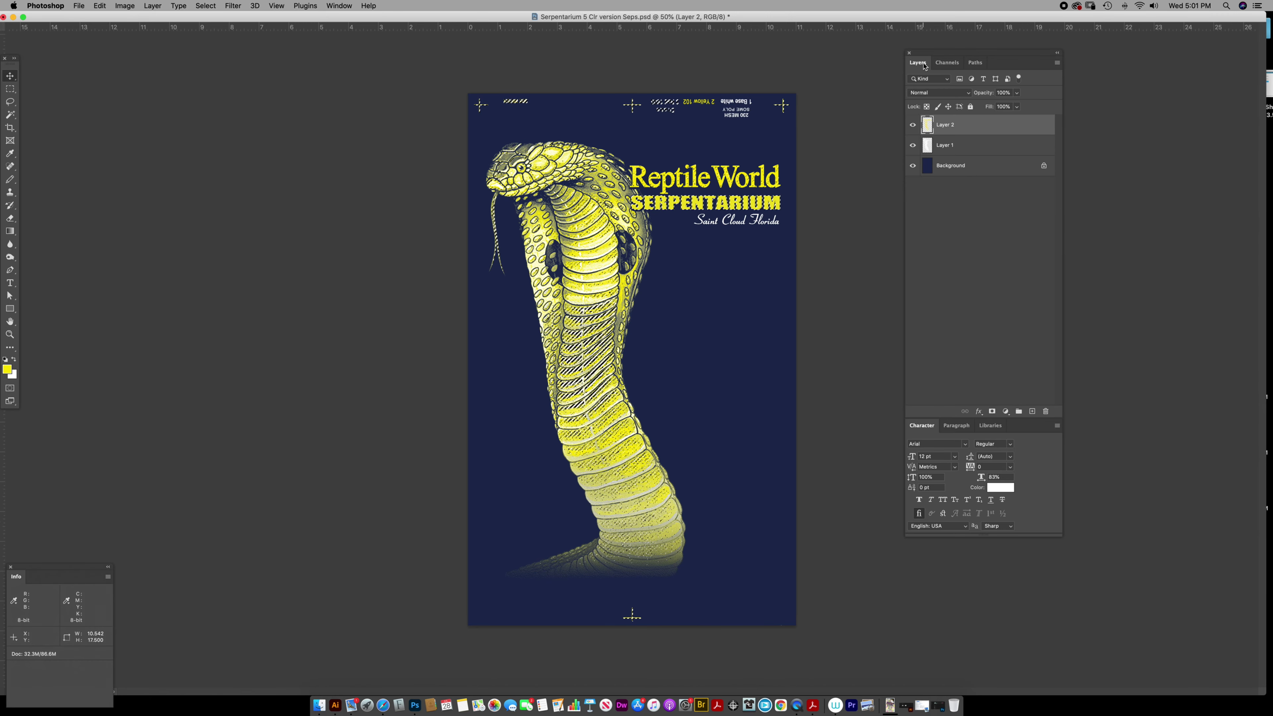
pyautogui.click(1032, 411)
# Set the foreground to PANTONE 1805 C (replacing 185 C) for the red, then deselect.
pyautogui.click(11, 371)
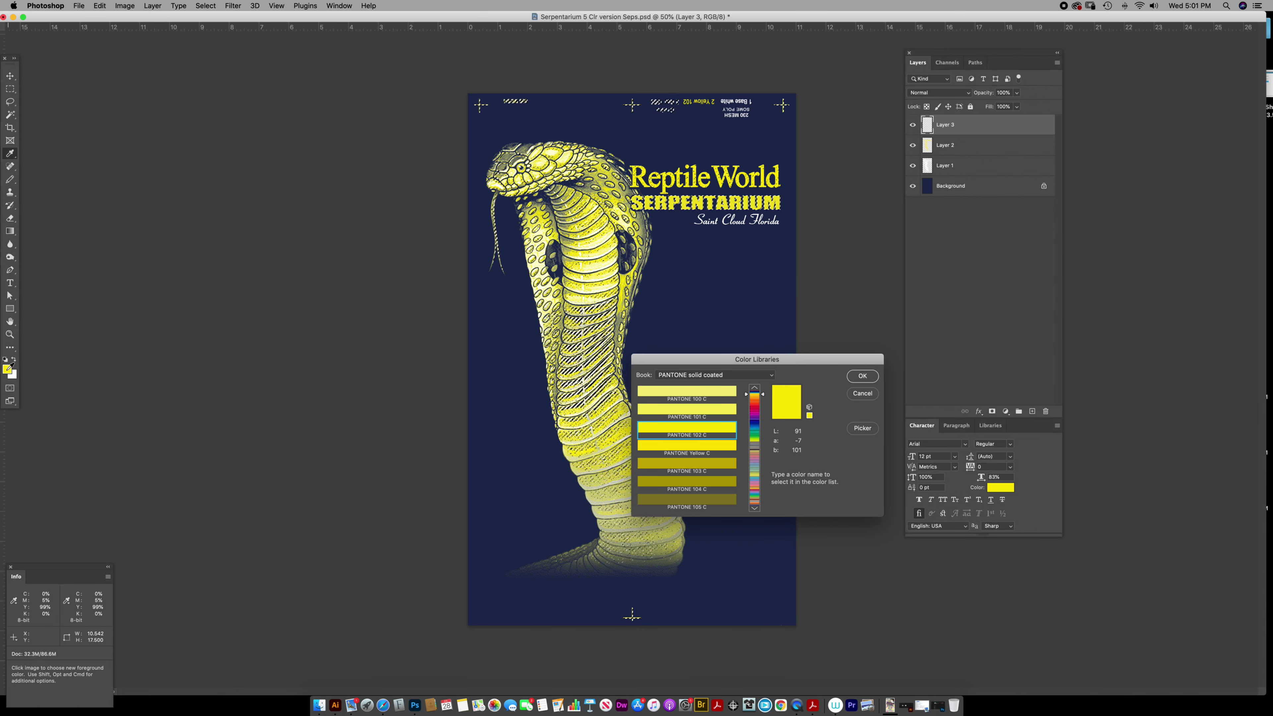
pyautogui.write('185')
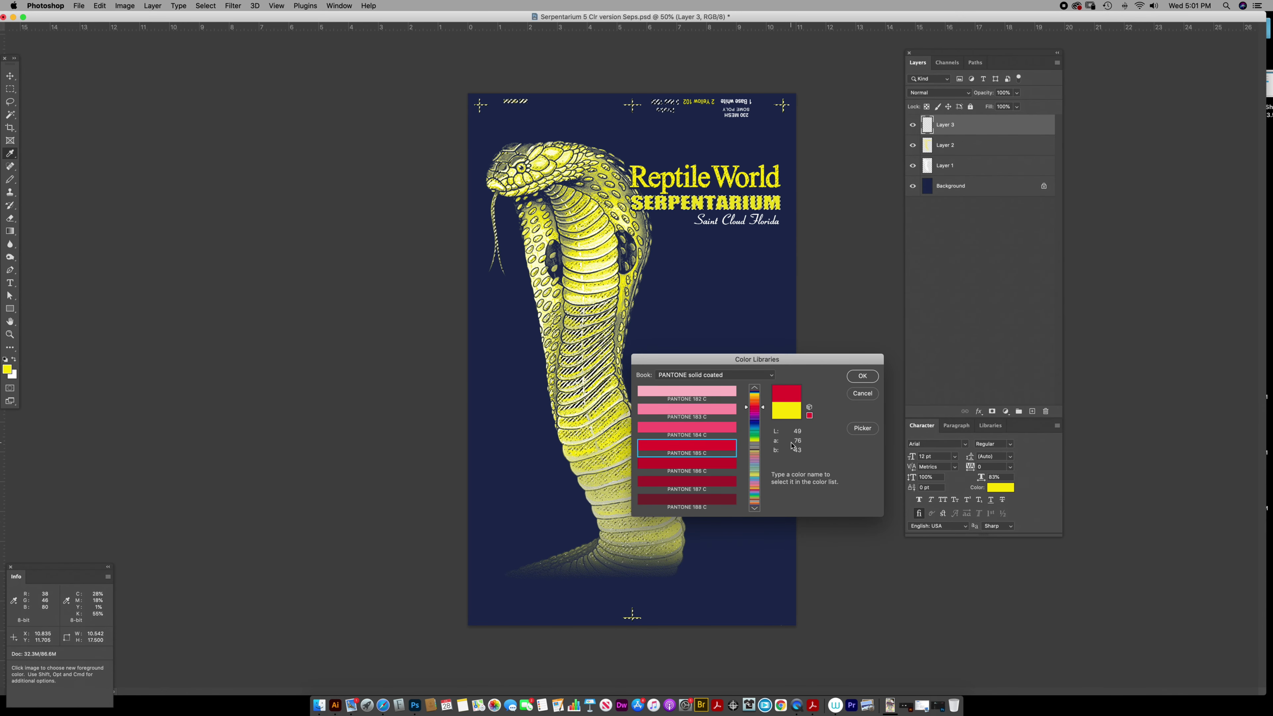
pyautogui.press('Return')
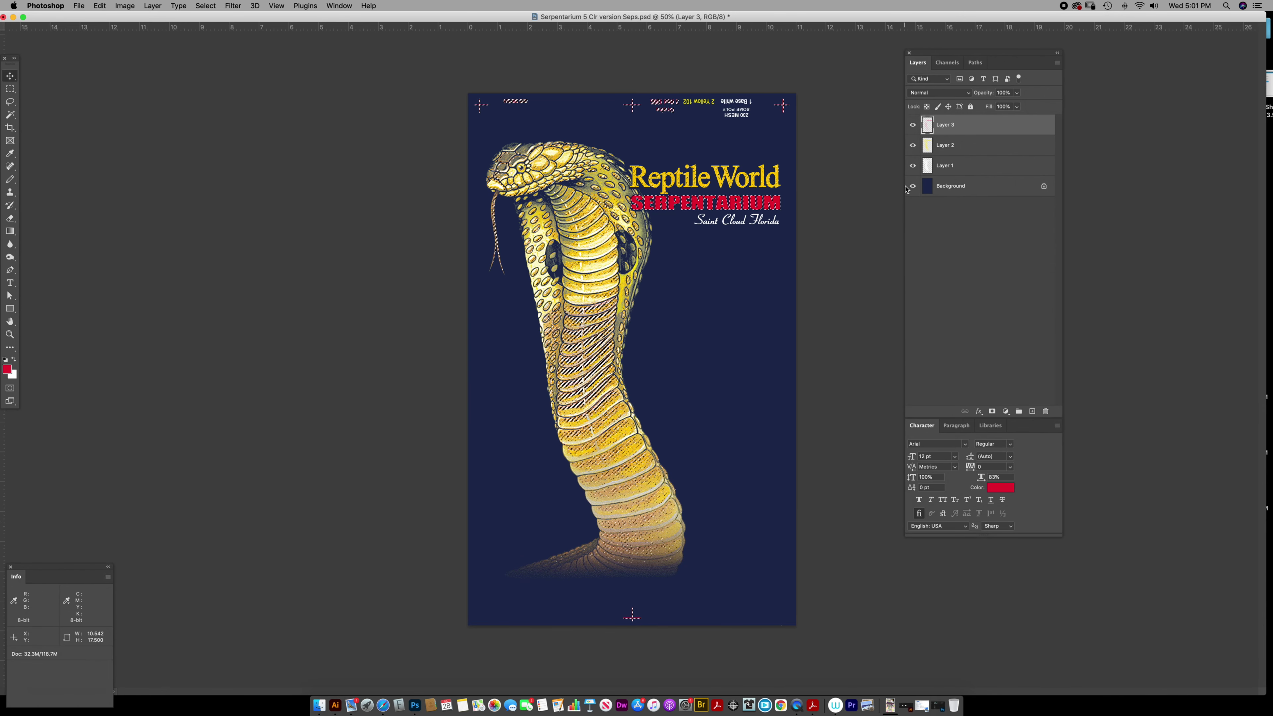
pyautogui.click(947, 62)
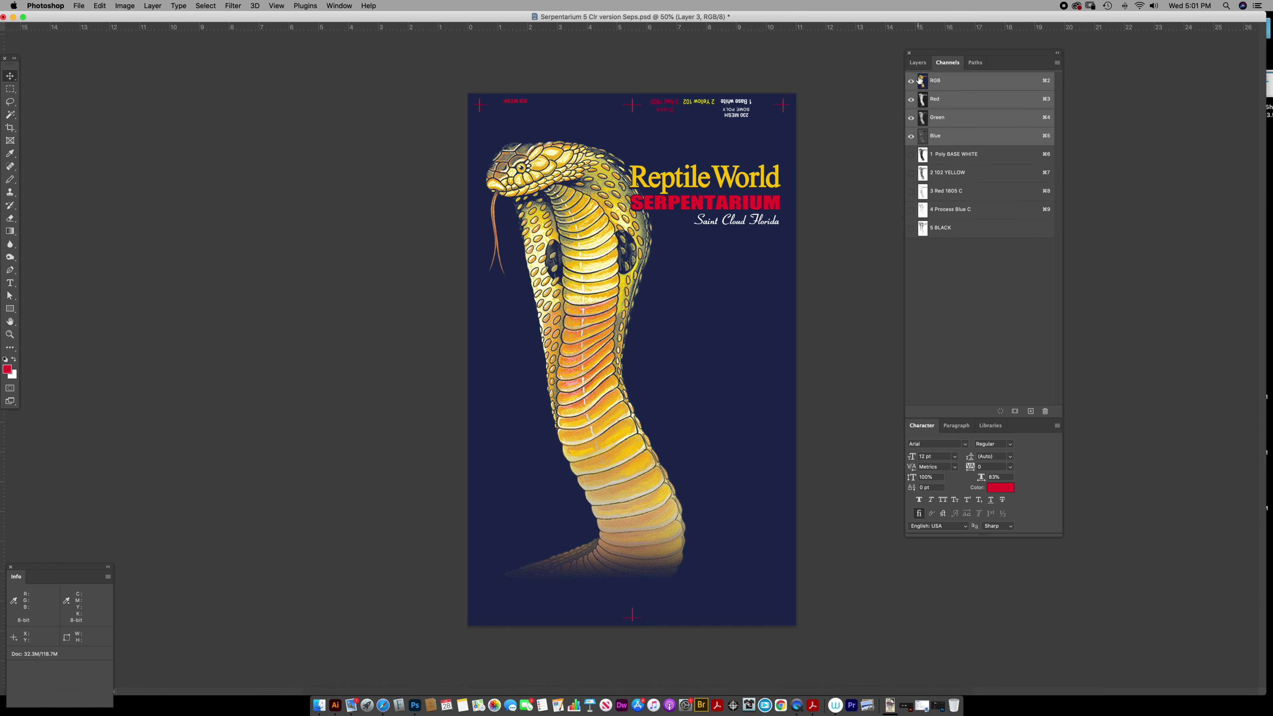
pyautogui.click(919, 63)
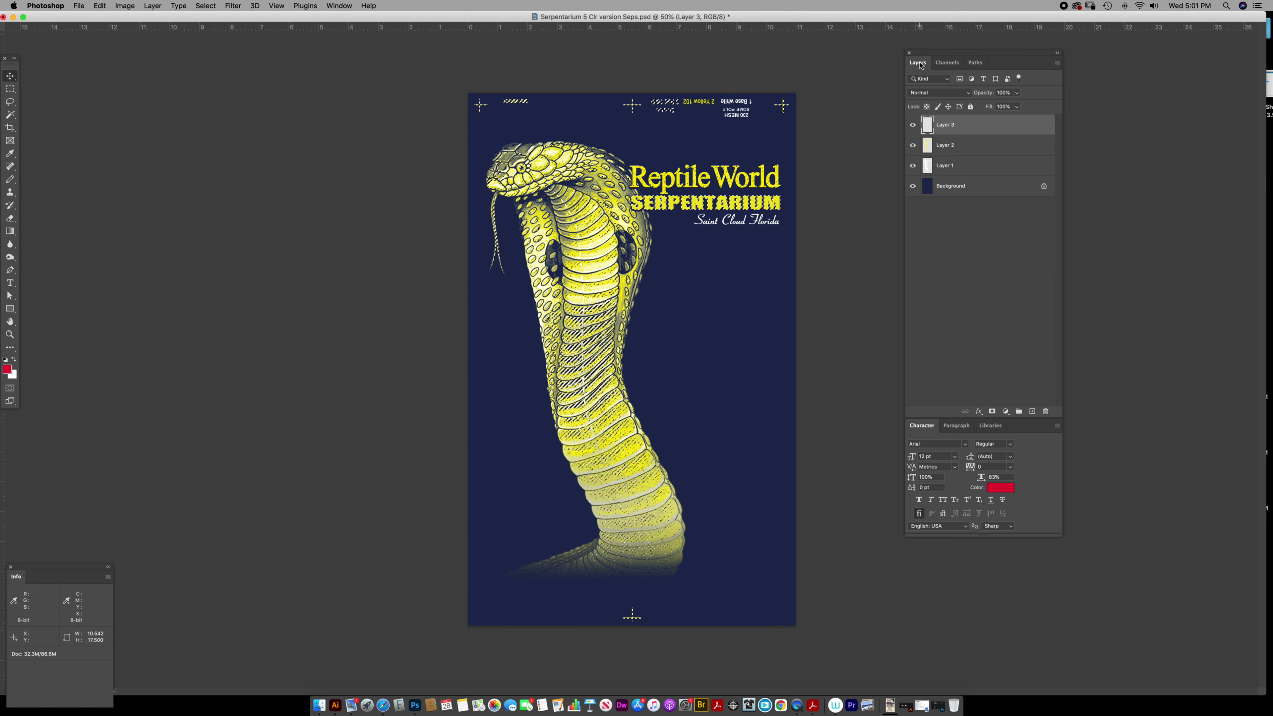
pyautogui.click(12, 370)
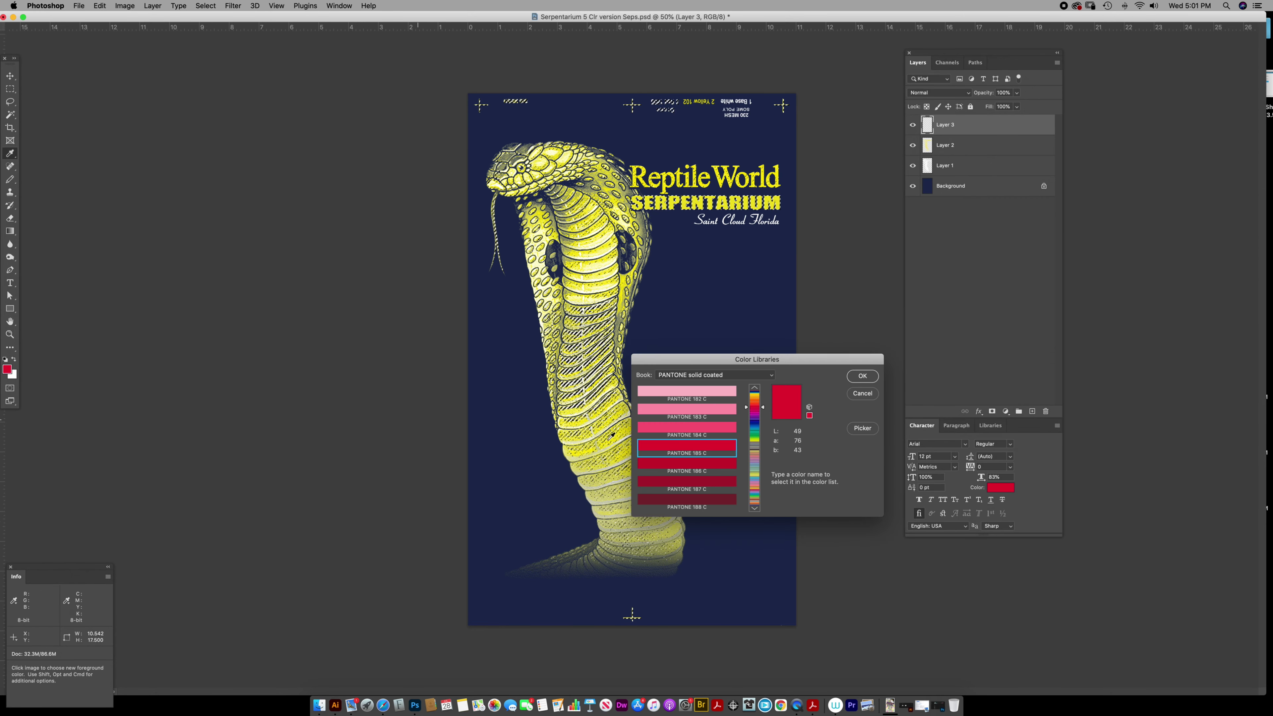
pyautogui.write('1805')
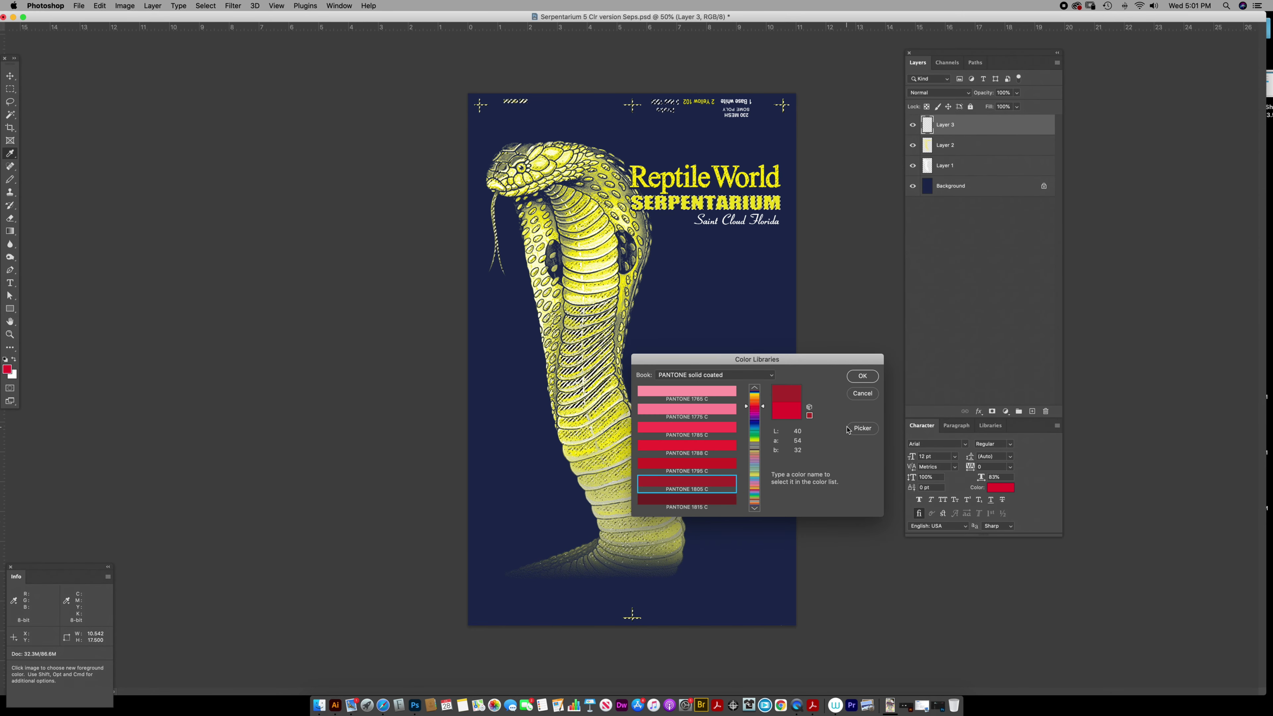
pyautogui.click(862, 377)
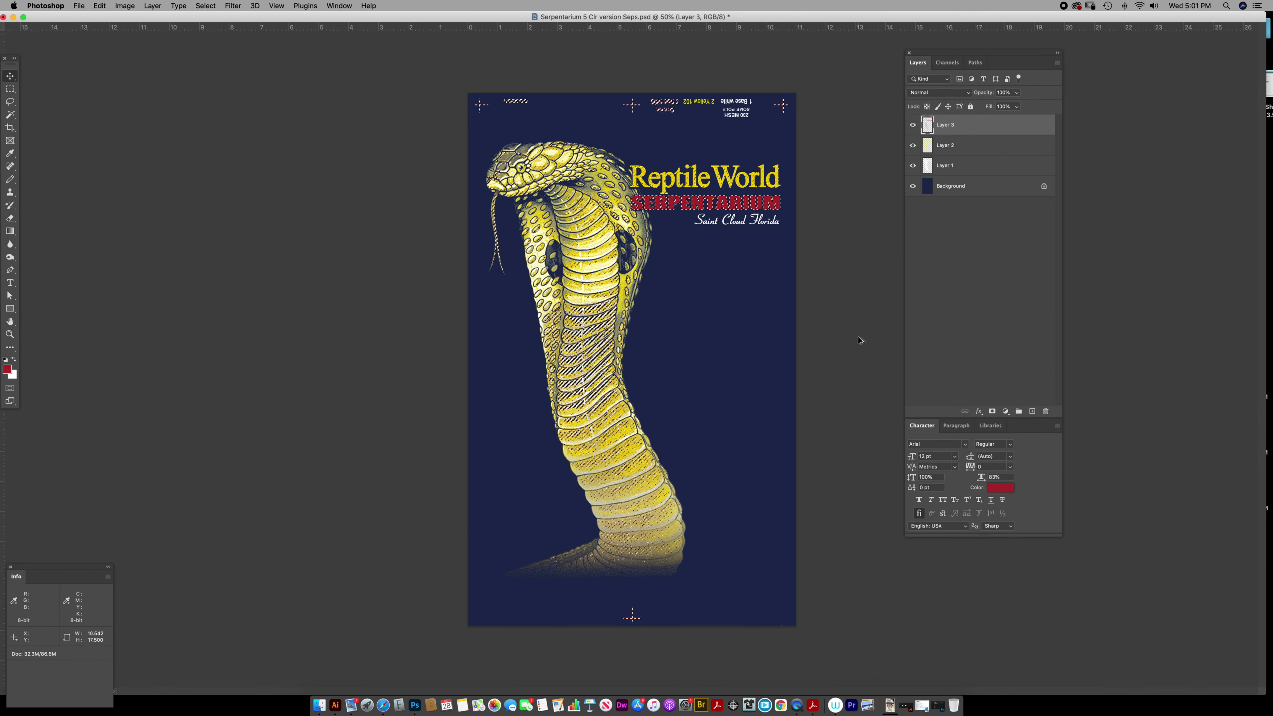
pyautogui.press('super+d')
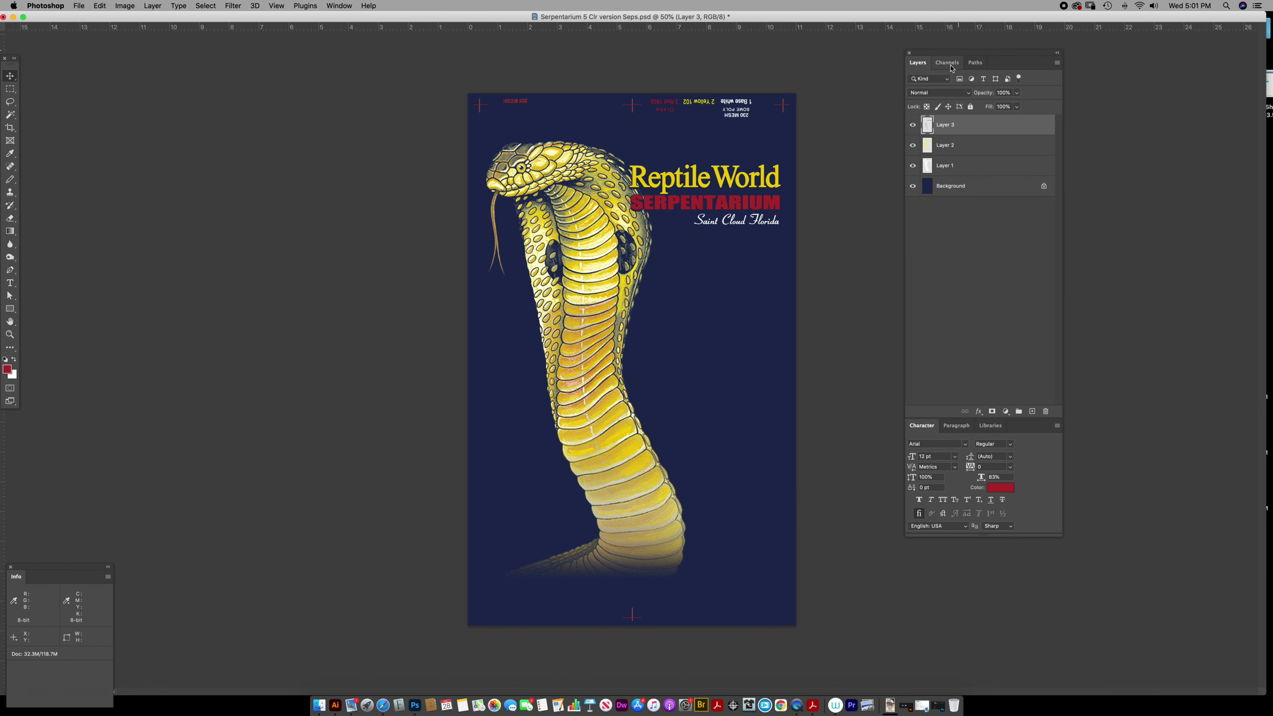
pyautogui.click(950, 64)
# Load the 4 Process Blue C channel as a selection and add a new Layer 4.
pyautogui.click(922, 211)
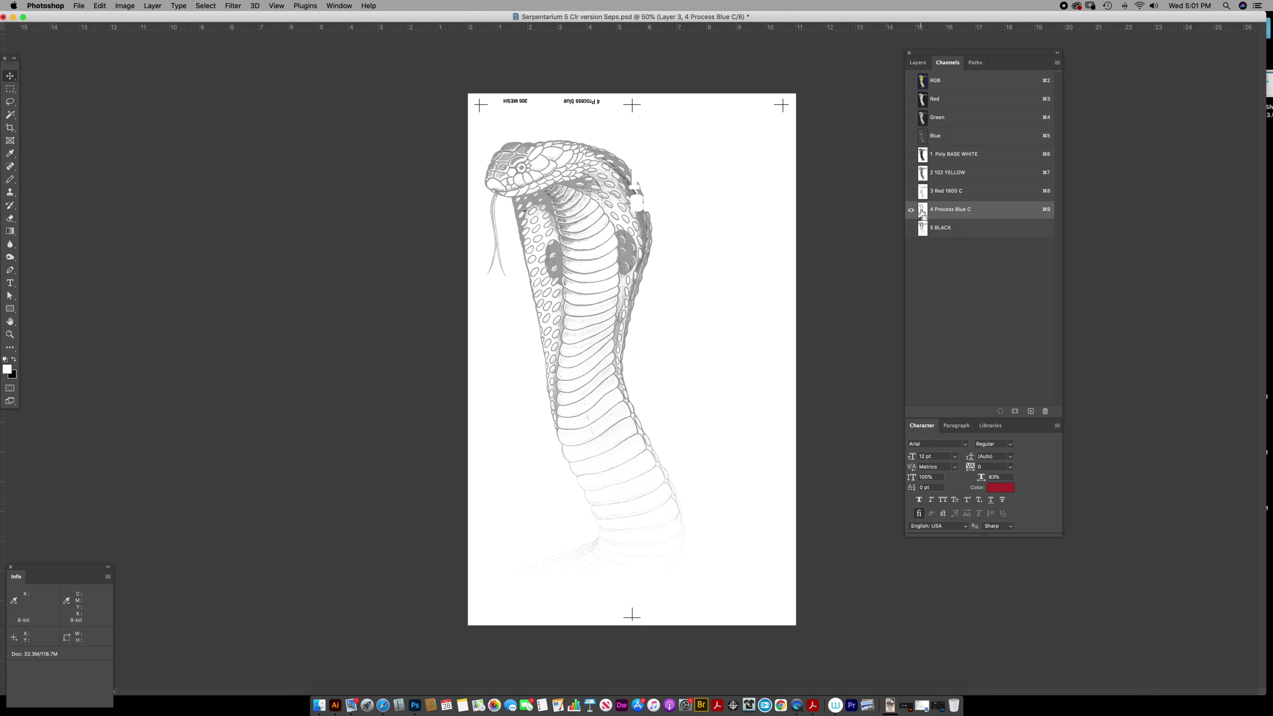
pyautogui.keyDown('super'); pyautogui.click(923, 213); pyautogui.keyUp('super')
pyautogui.click(923, 81)
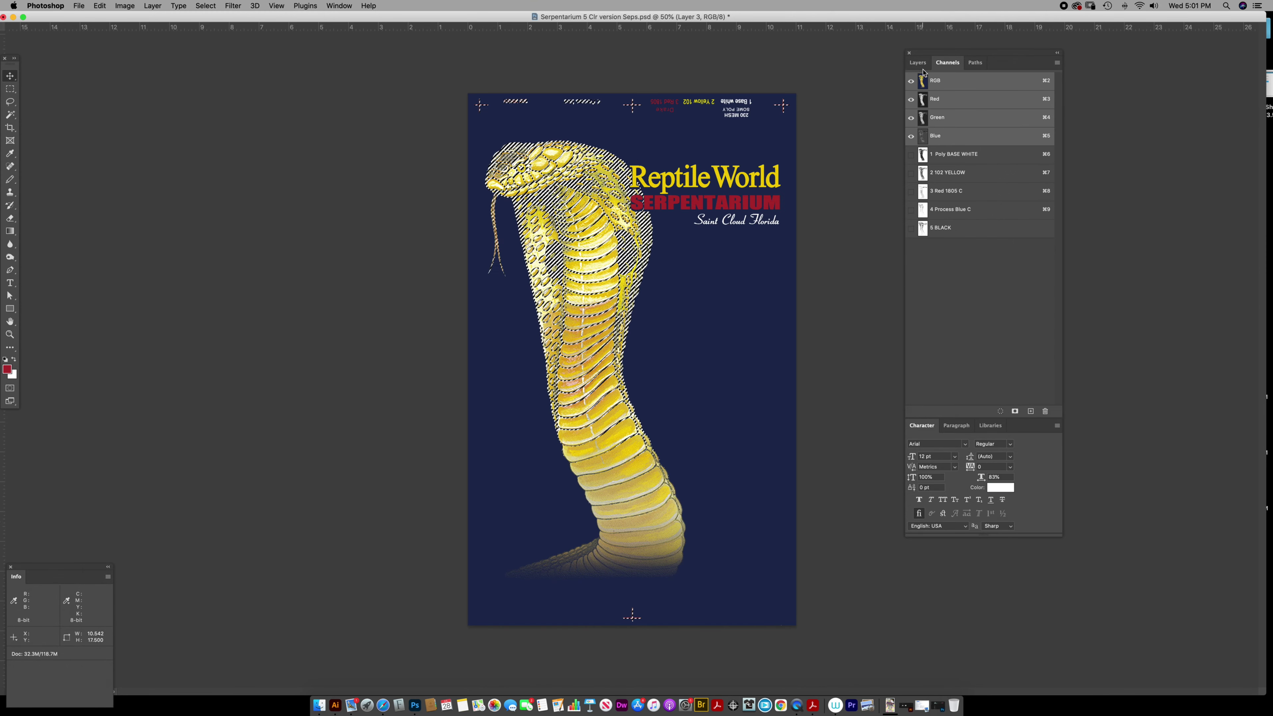
pyautogui.click(918, 62)
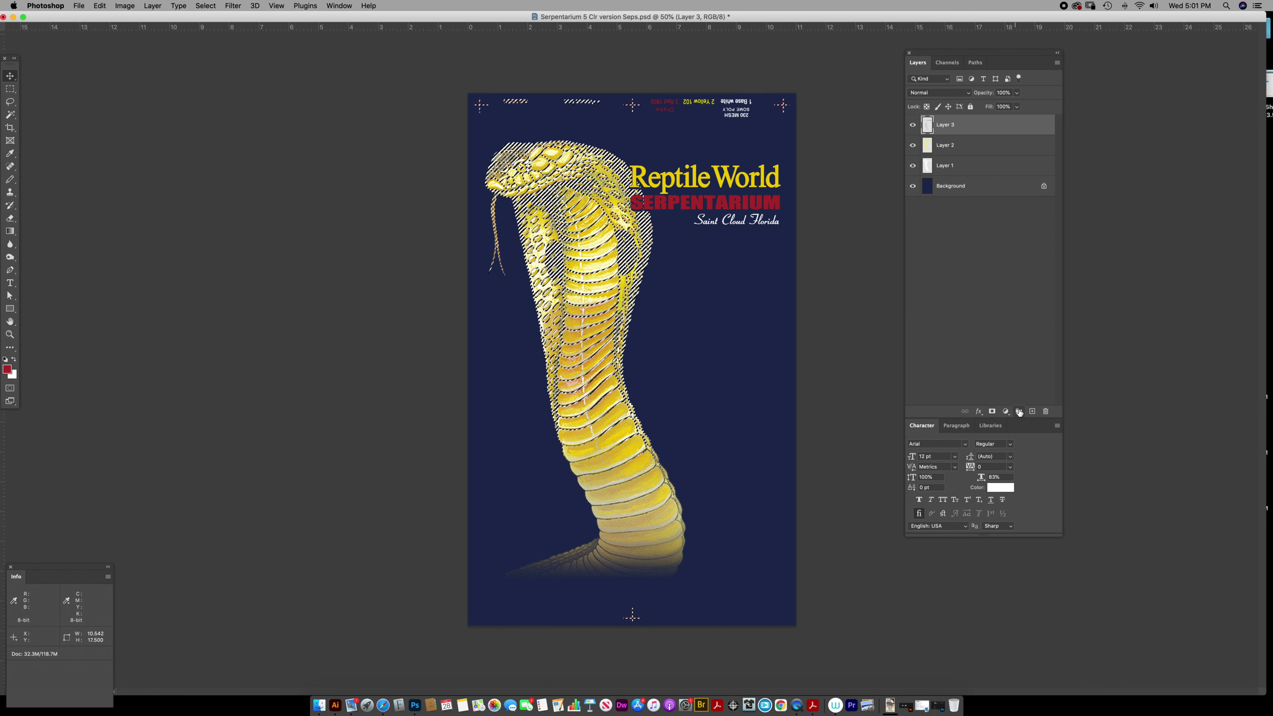
pyautogui.click(1032, 410)
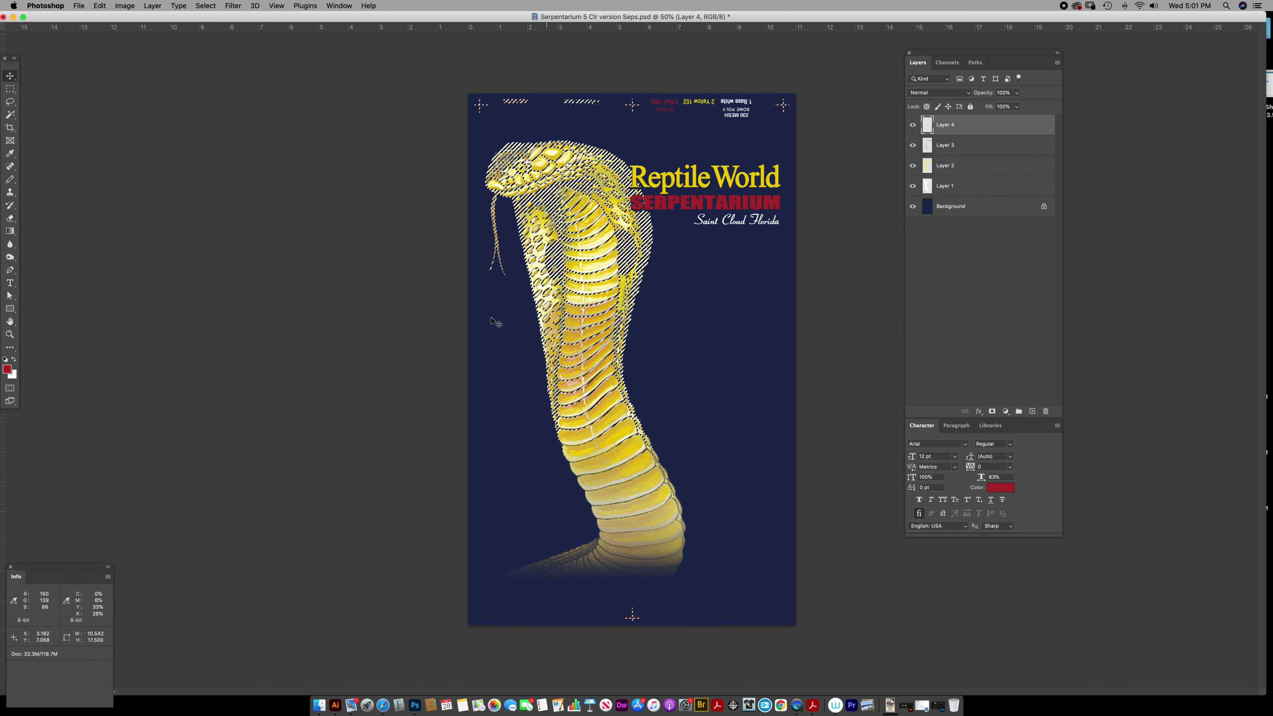
# Choose PANTONE Process Blue C from the Pantone colour book as foreground.
pyautogui.click(8, 370)
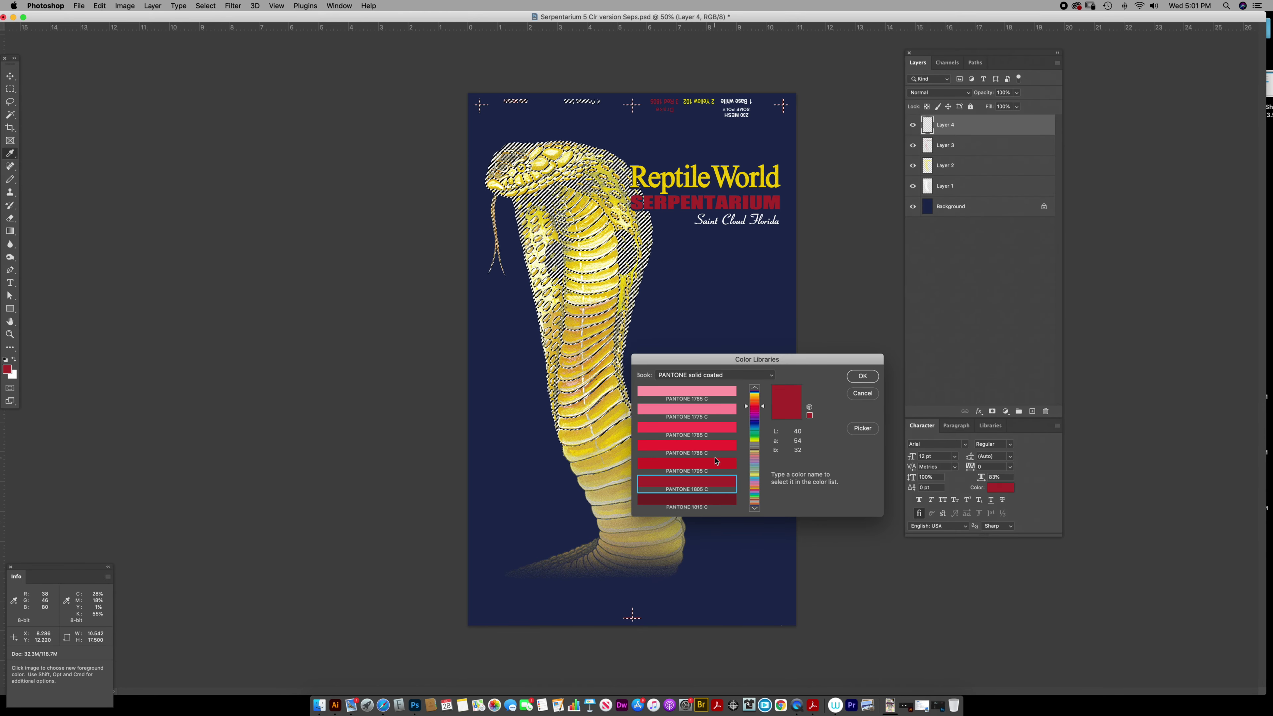
pyautogui.press('p')
pyautogui.click(706, 433)
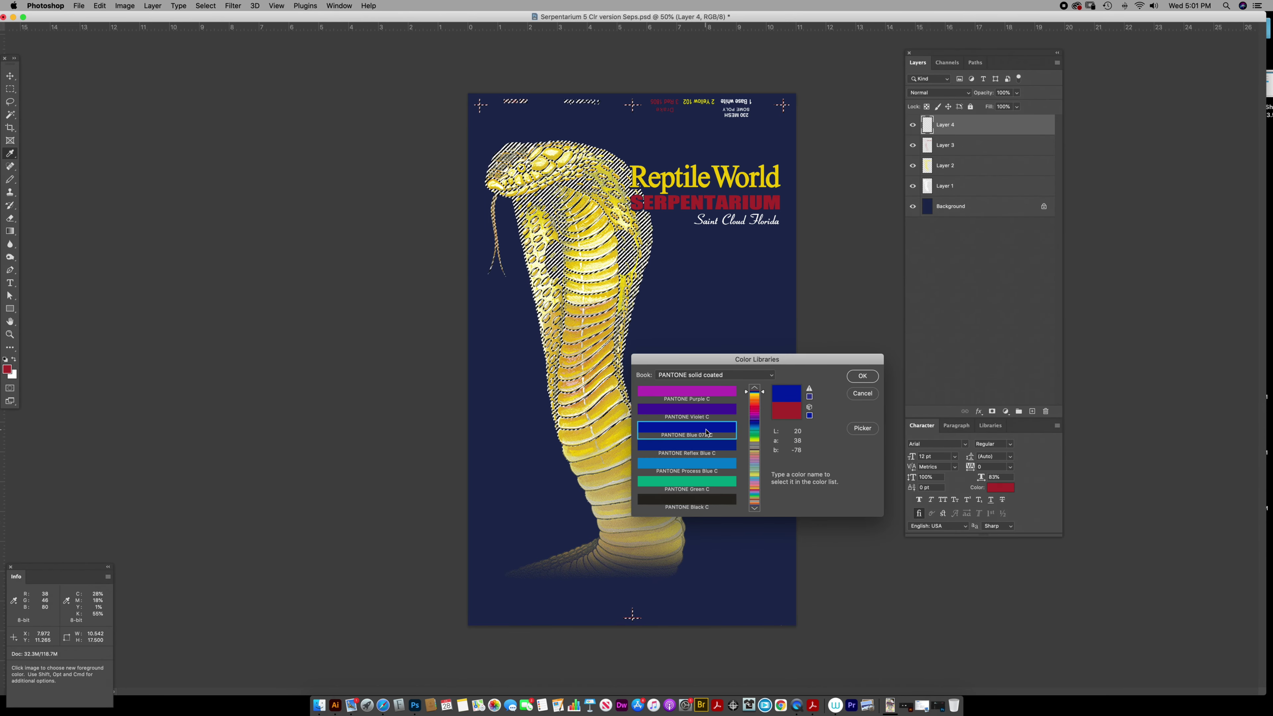
pyautogui.click(719, 469)
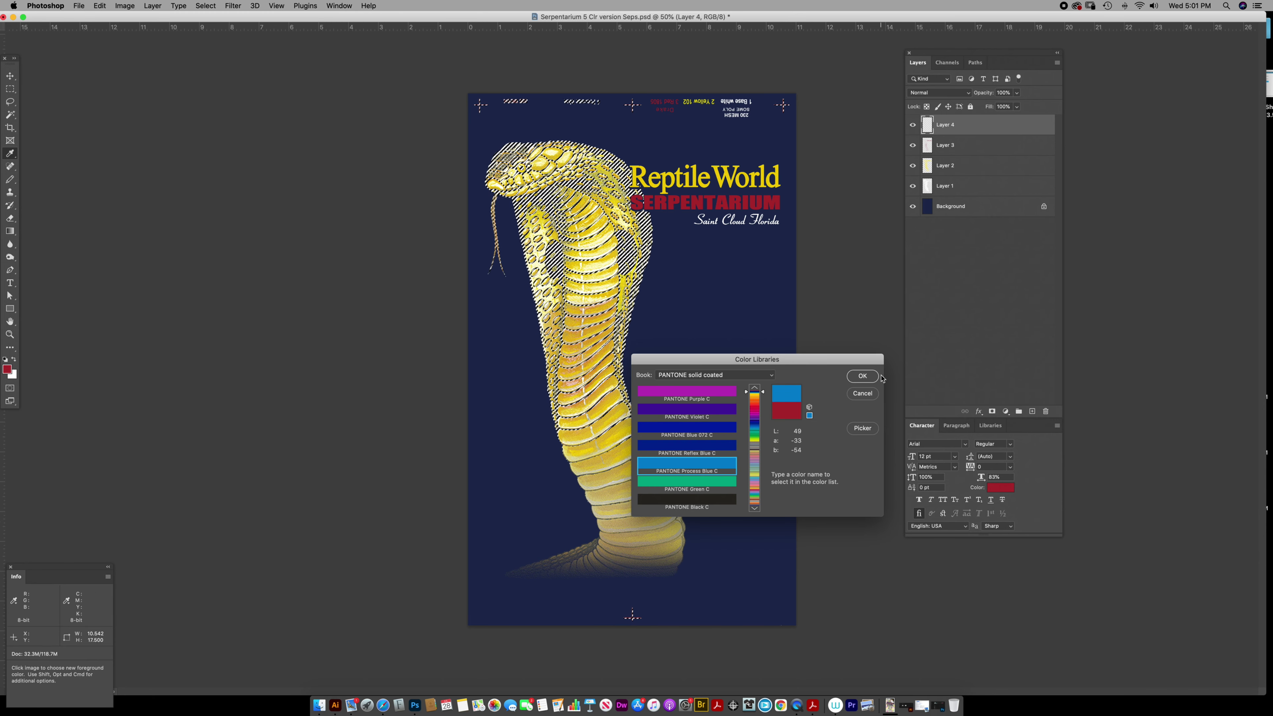
pyautogui.click(862, 376)
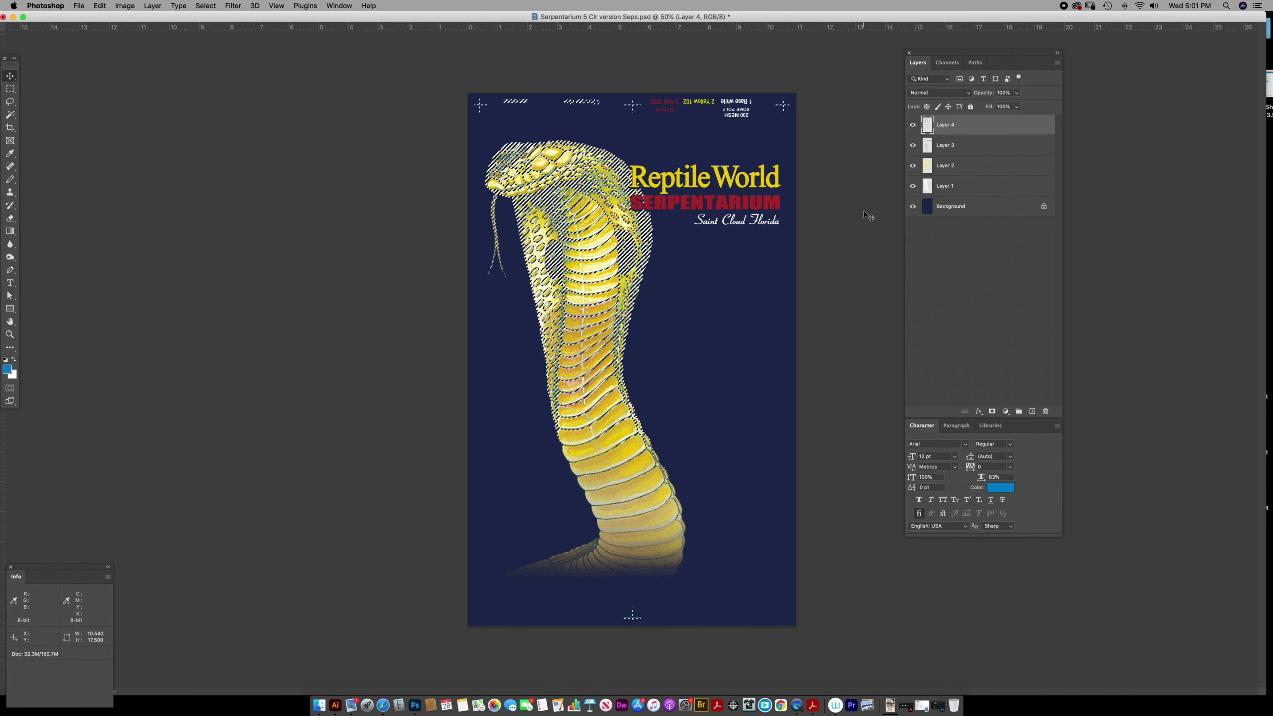
# Fill the selection on Layer 4 with Process Blue, deselect, and view the 5 BLACK channel.
pyautogui.hotkey('alt', 'BackSpace')
pyautogui.press('super+d')
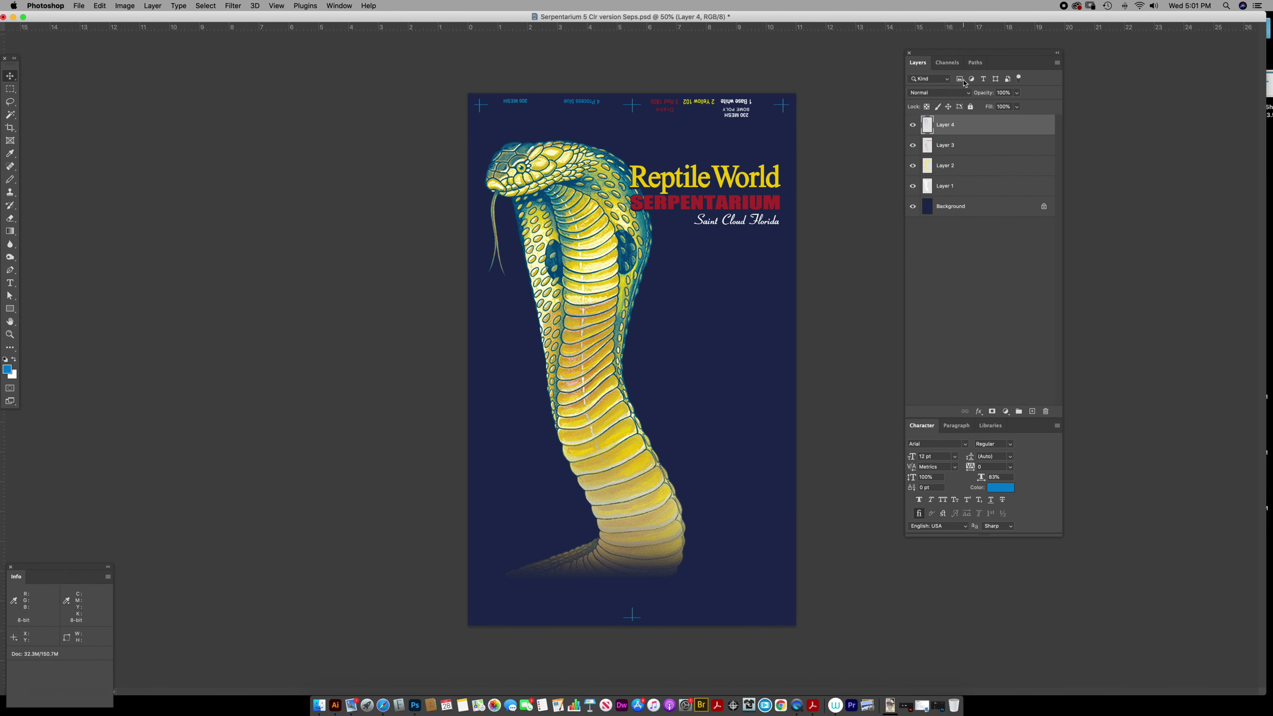
pyautogui.click(947, 62)
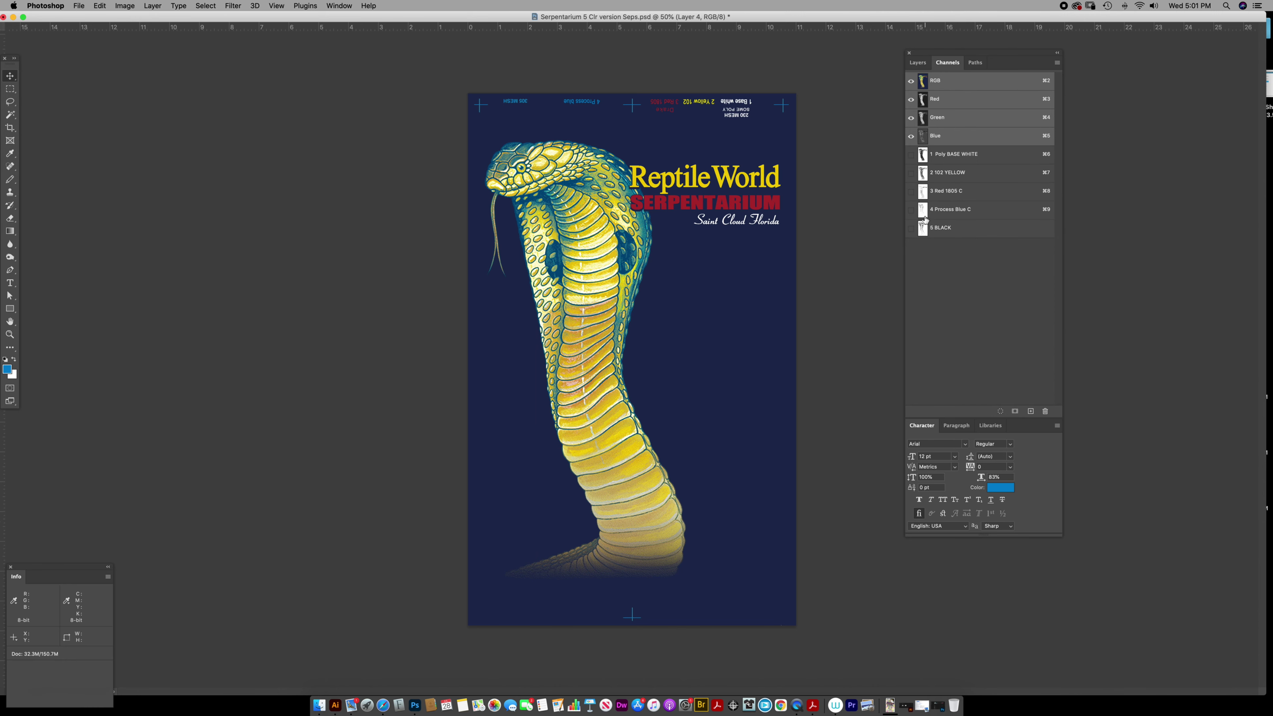
pyautogui.click(922, 231)
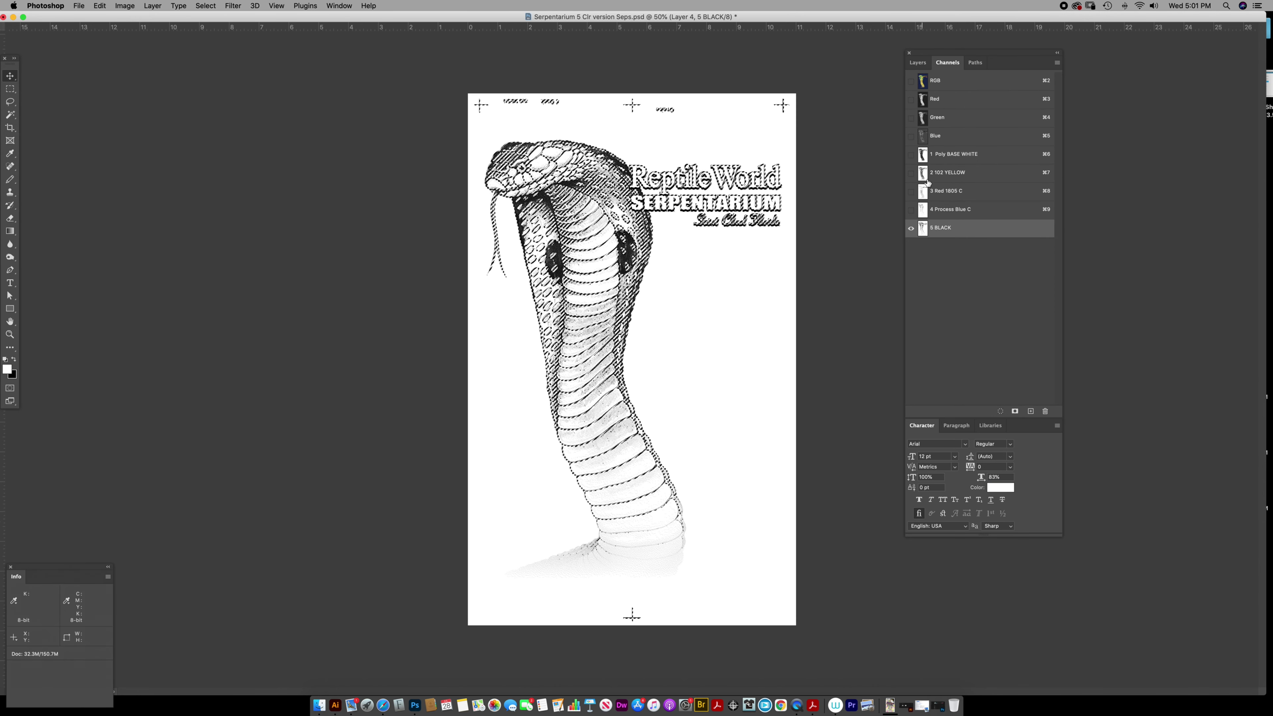
# Add Layer 5 holding the black plate filled in black, then deselect.
pyautogui.click(922, 82)
pyautogui.click(920, 63)
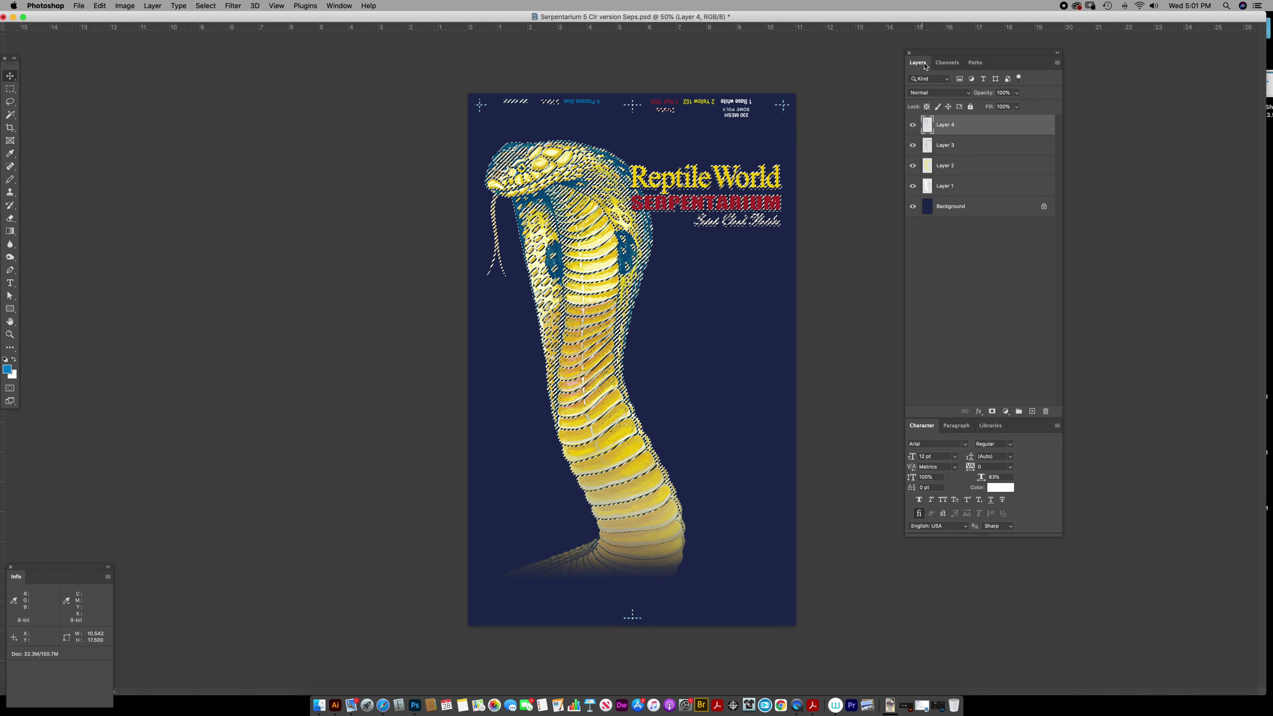
pyautogui.click(1032, 409)
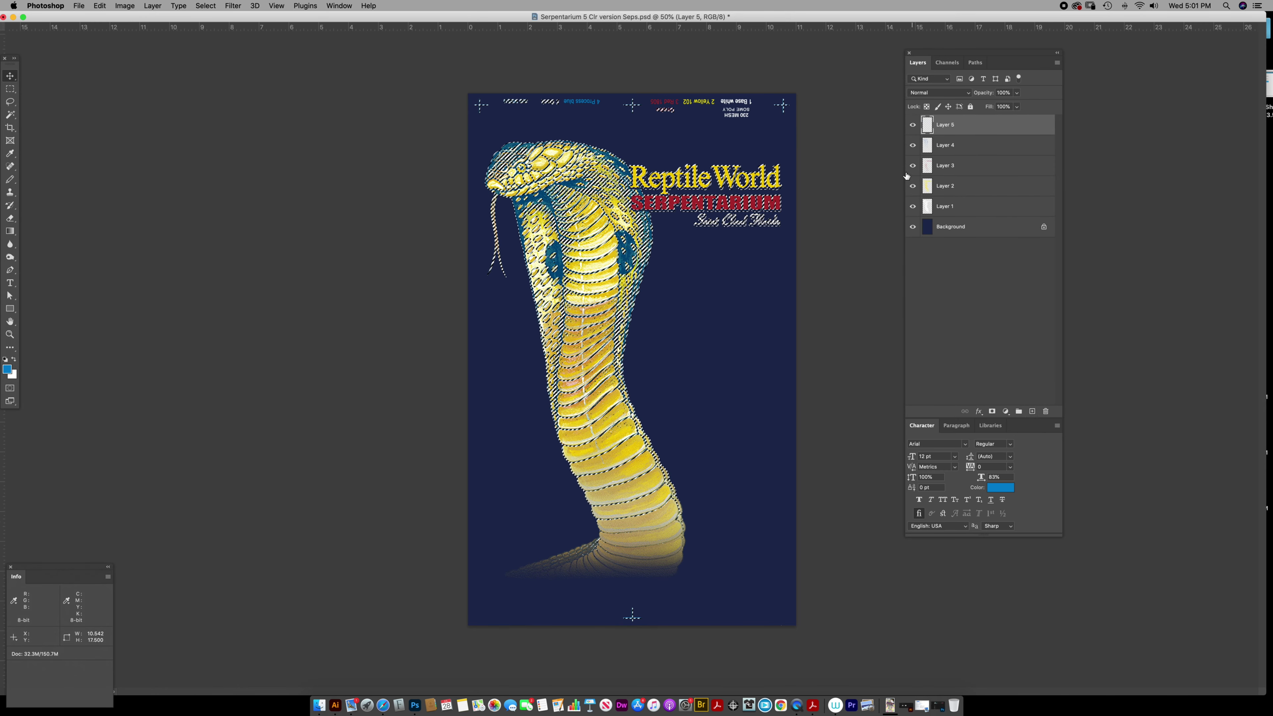
pyautogui.press('d')
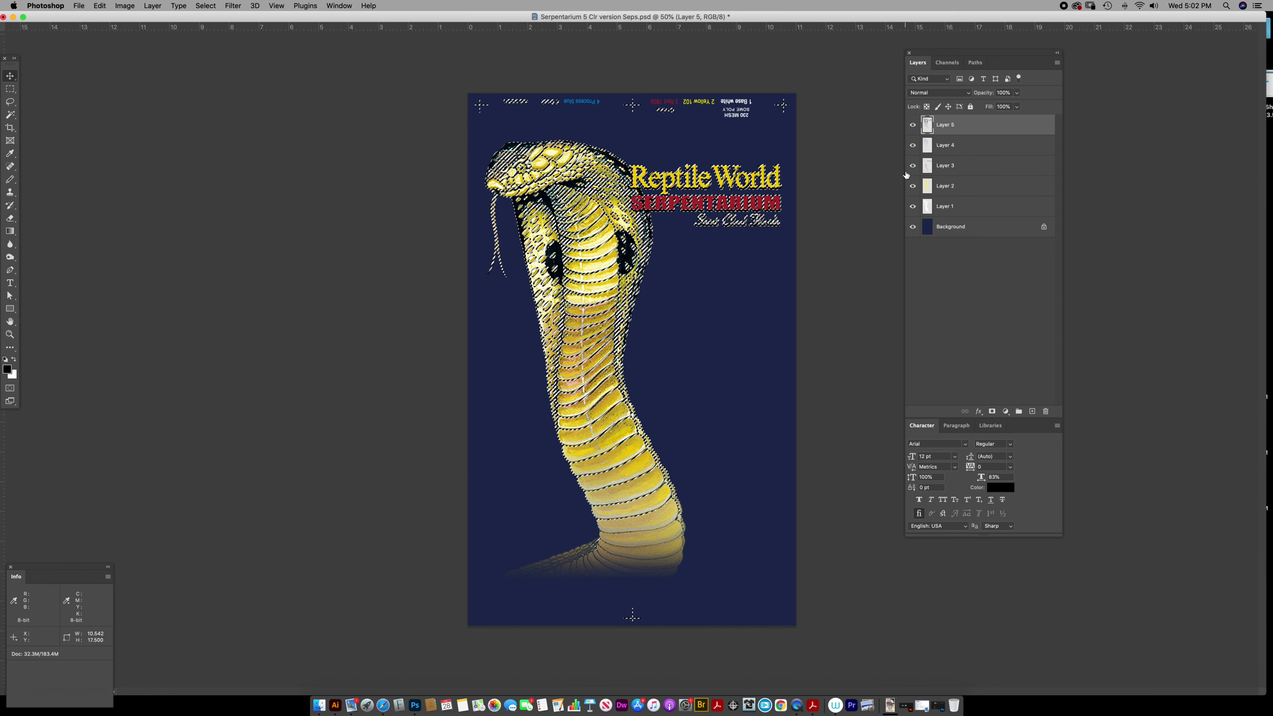
pyautogui.press('super+d')
# Toggle the colour layers' visibility to check each plate, then show all again.
pyautogui.click(914, 125)
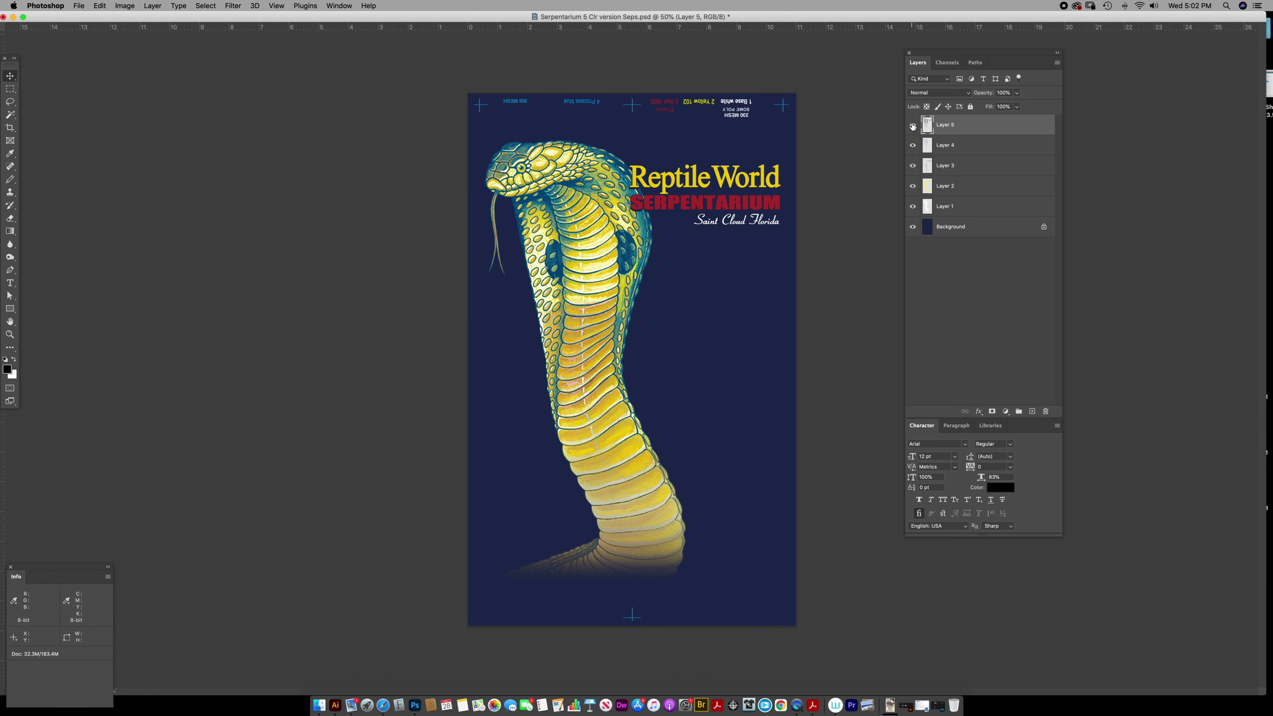
pyautogui.click(913, 125)
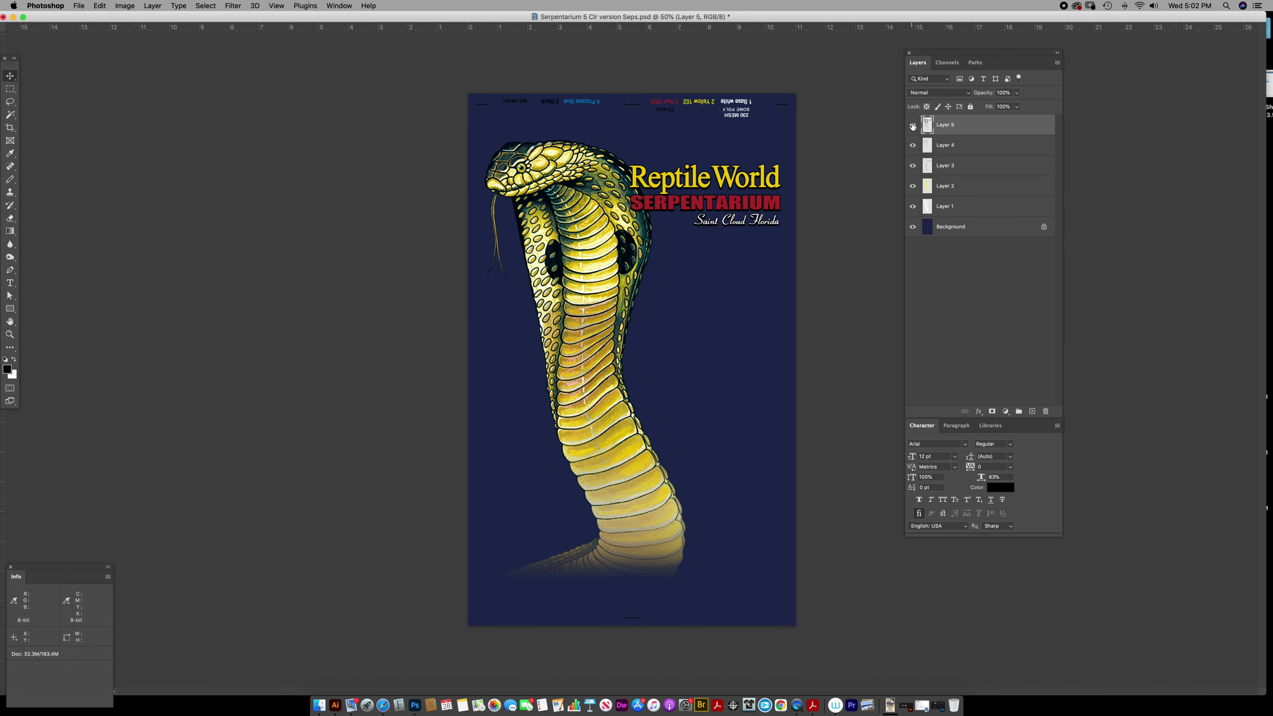
pyautogui.click(913, 186)
pyautogui.click(914, 166)
pyautogui.click(913, 146)
pyautogui.click(913, 125)
# Delete the navy Background, merge visible layers, and erase the top registration strip and labels.
pyautogui.moveTo(928, 231); pyautogui.dragTo(1046, 411)
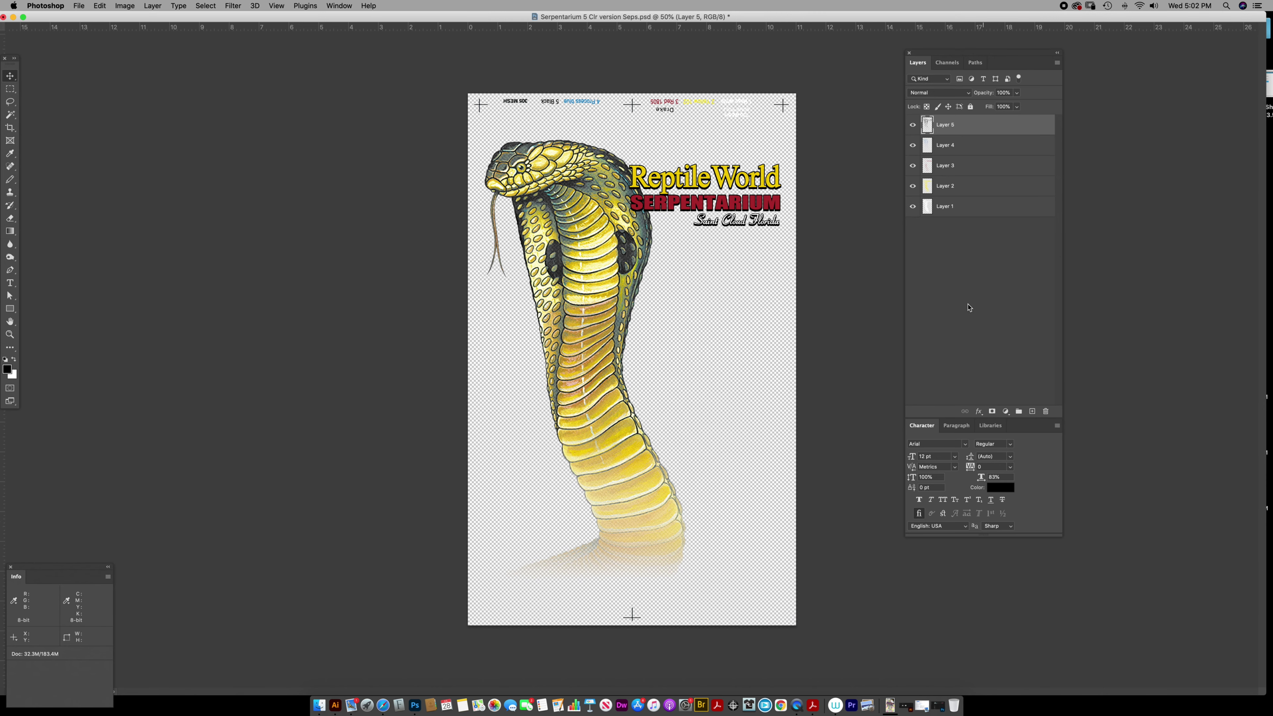
pyautogui.press('super+shift+e')
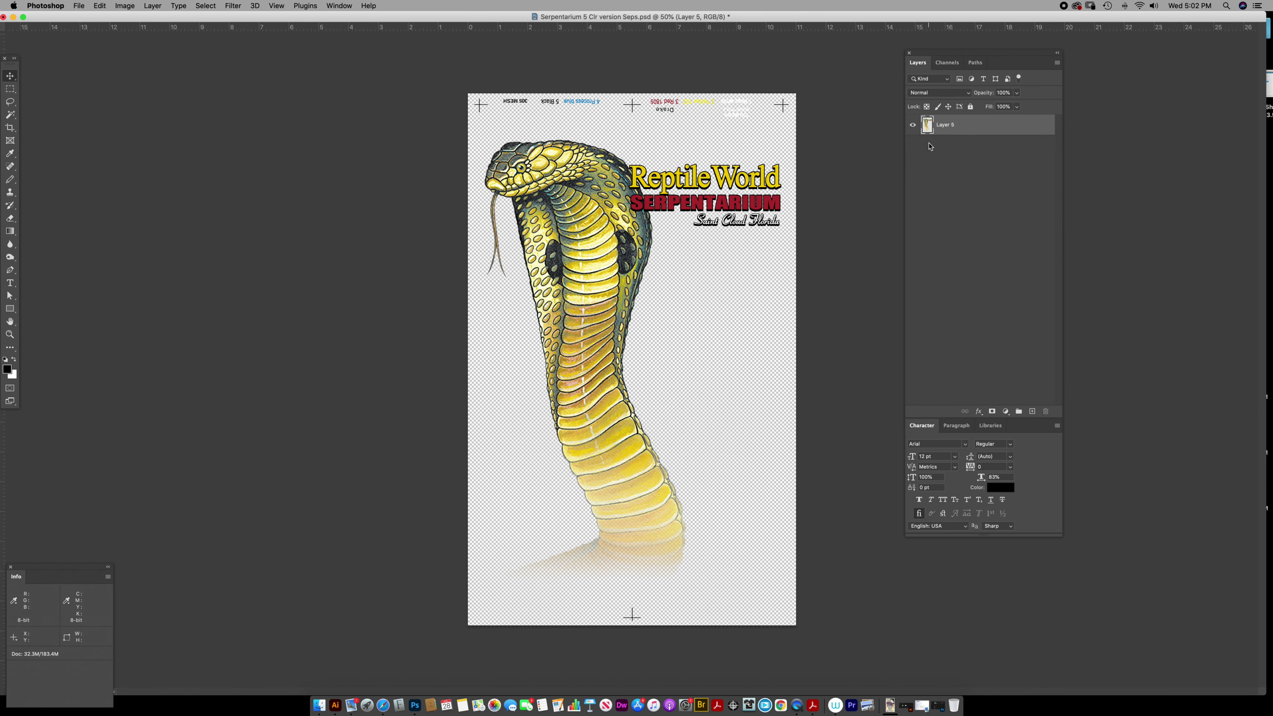
pyautogui.press('m')
pyautogui.moveTo(426, 63); pyautogui.dragTo(880, 124)
pyautogui.press('Delete')
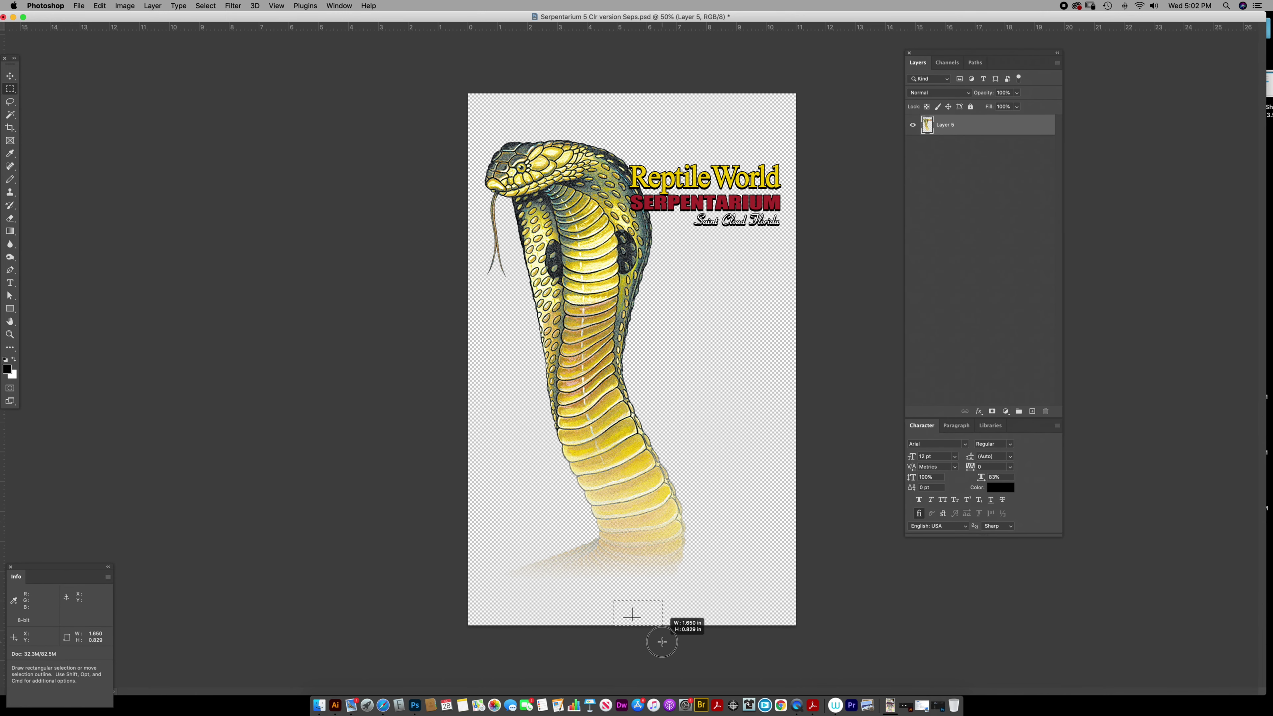
pyautogui.press('super+d')
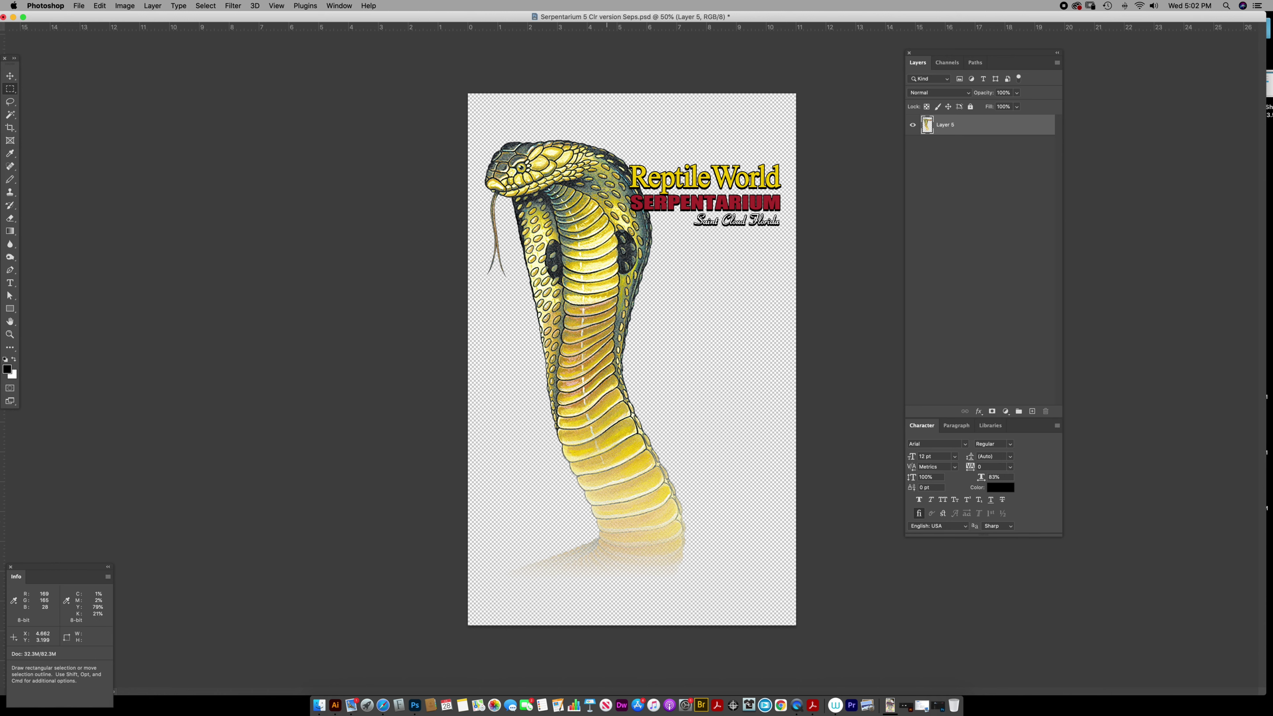
pyautogui.press('z')
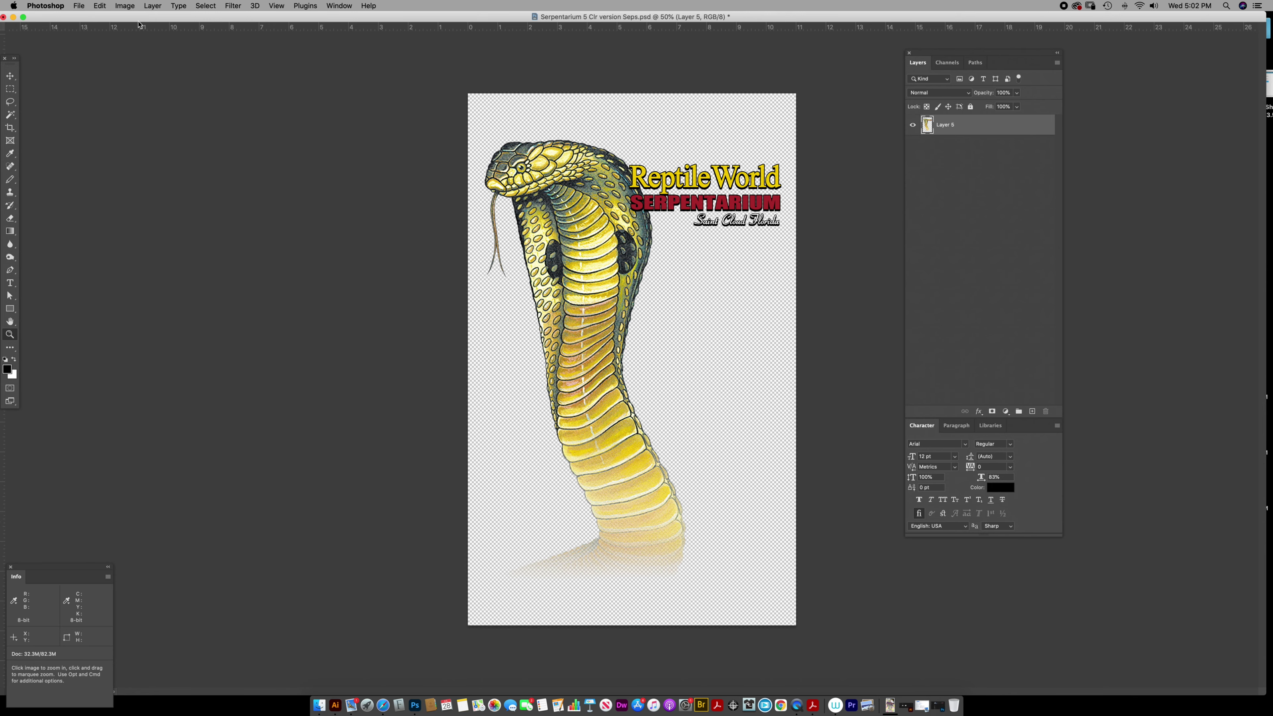
# Start File > Save a Copy with PNG as the format.
pyautogui.click(80, 6)
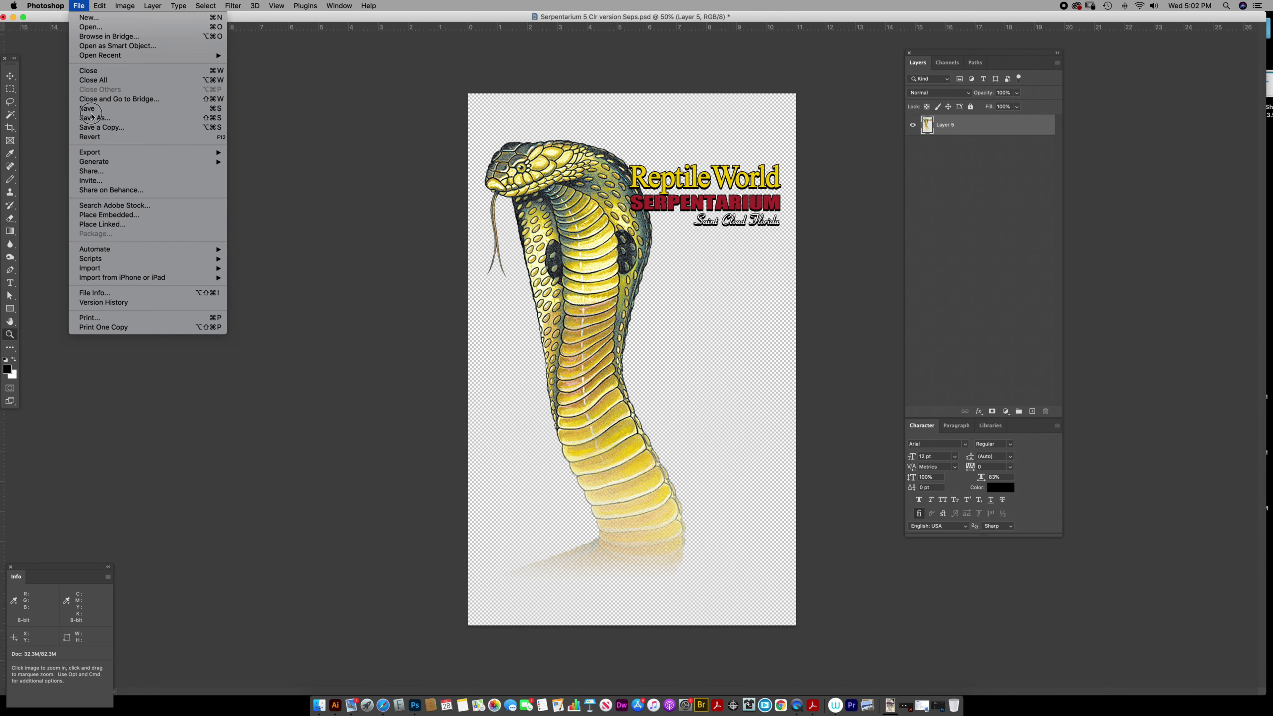
pyautogui.click(103, 127)
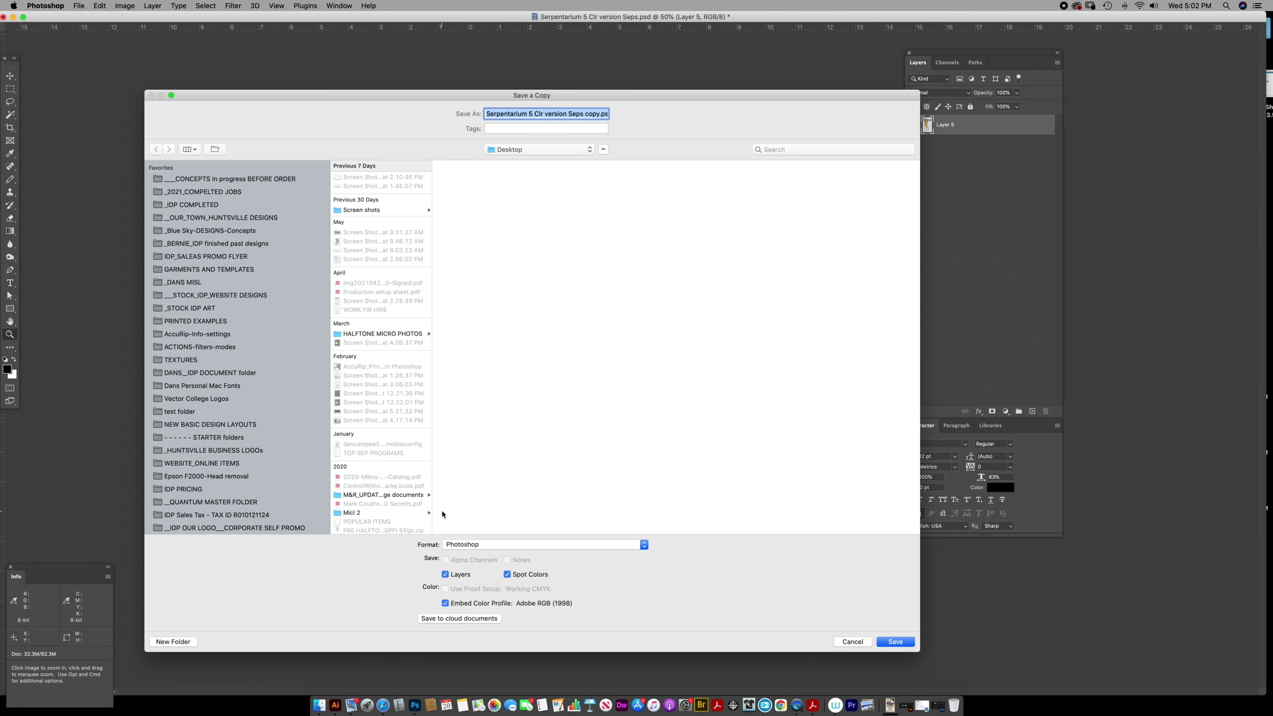
pyautogui.click(472, 548)
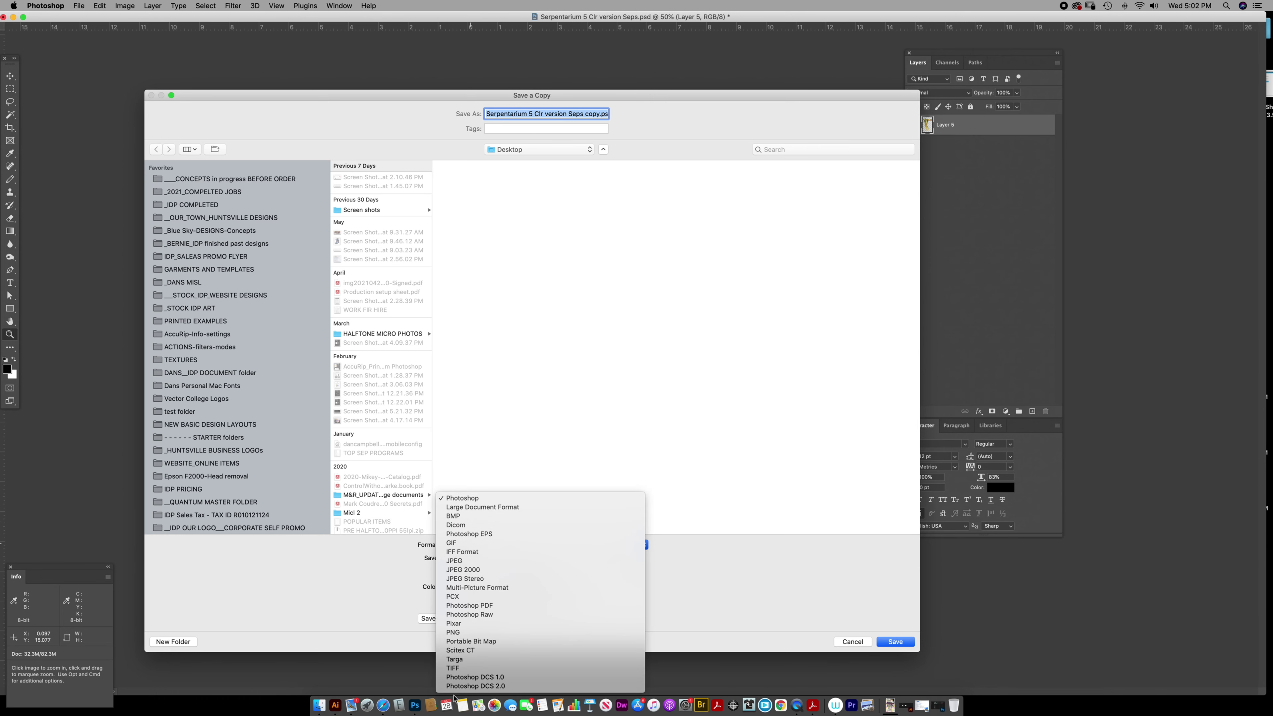
pyautogui.click(456, 632)
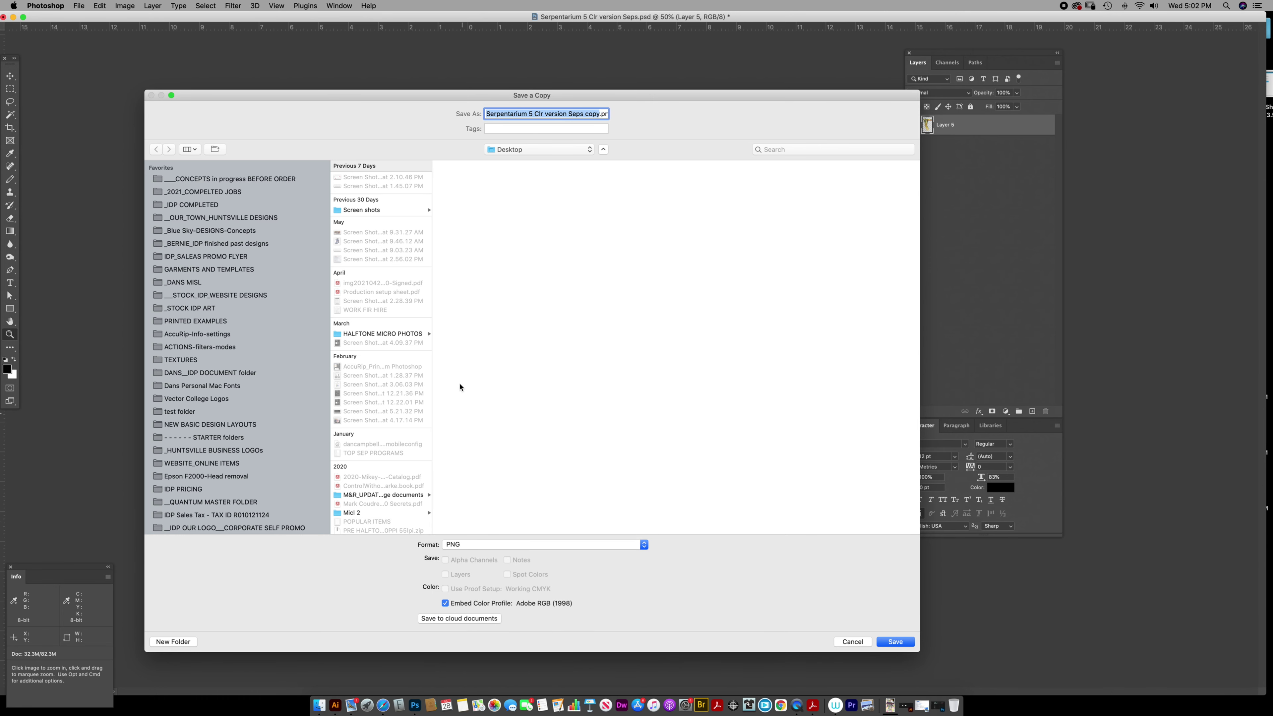
# Rename the copy to 'Serpentarium FOR COMP'.
pyautogui.click(529, 114)
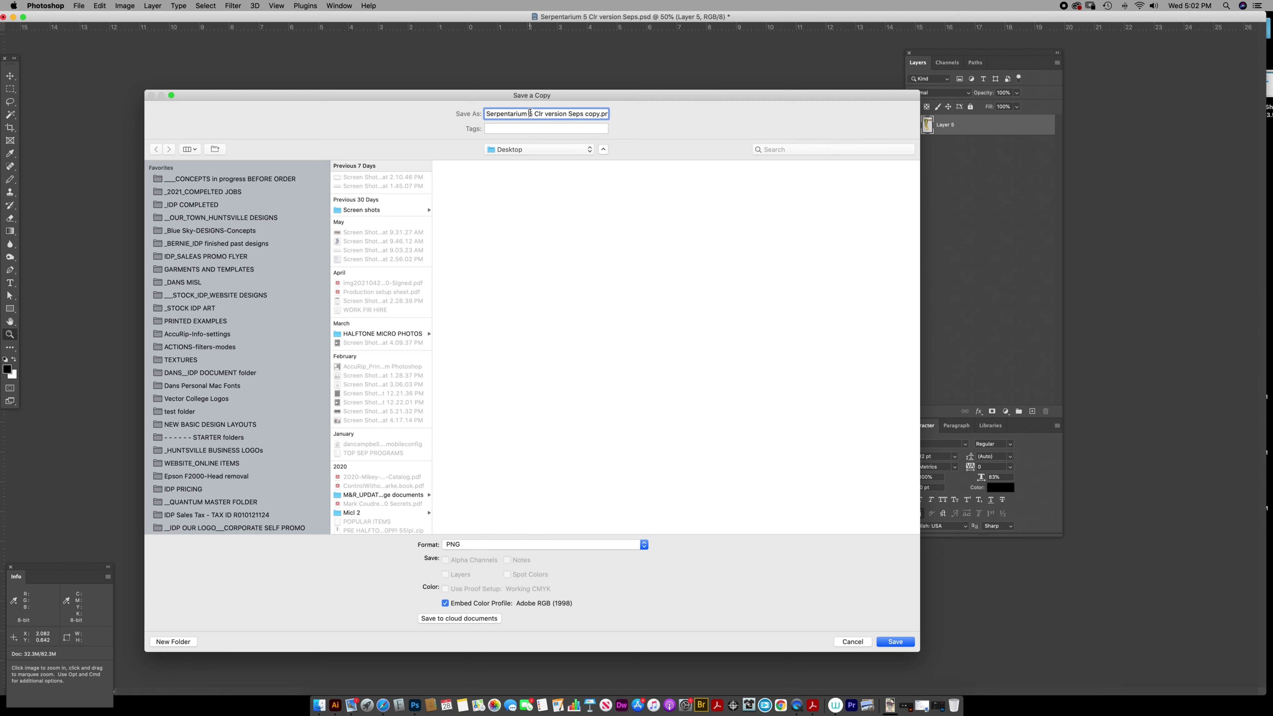
pyautogui.moveTo(530, 114); pyautogui.dragTo(593, 143)
pyautogui.press('BackSpace')
pyautogui.write('FOPR COMP.png')
pyautogui.click(545, 113)
pyautogui.press('BackSpace')
pyautogui.click(587, 114)
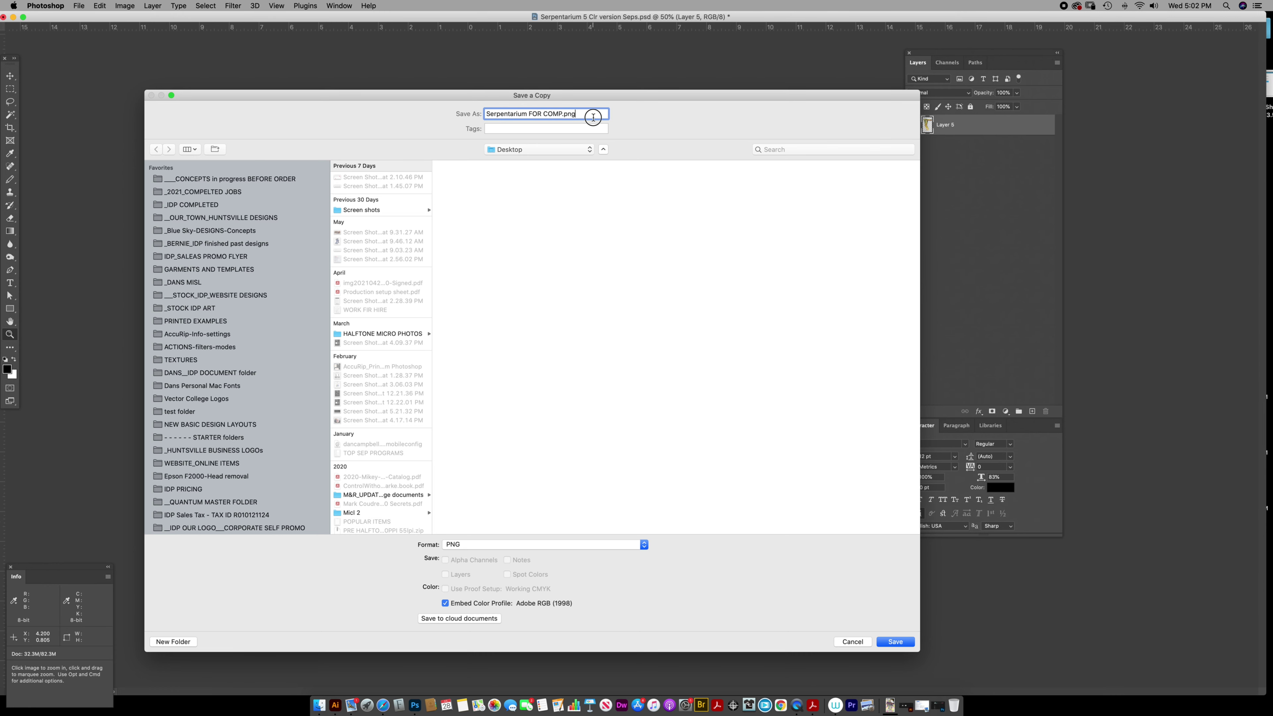
# Save the PNG into the job's ART PROOFs folder, accepting the PNG Format Options.
pyautogui.click(224, 181)
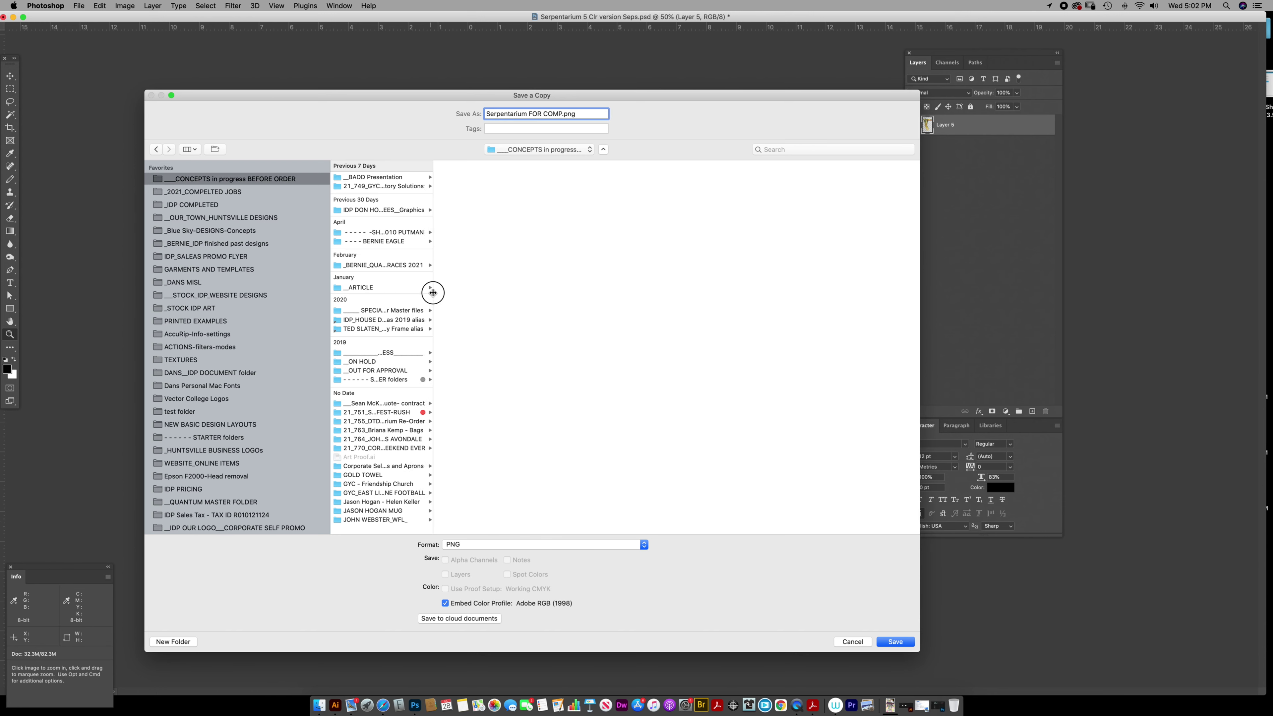
pyautogui.moveTo(430, 295); pyautogui.dragTo(598, 271)
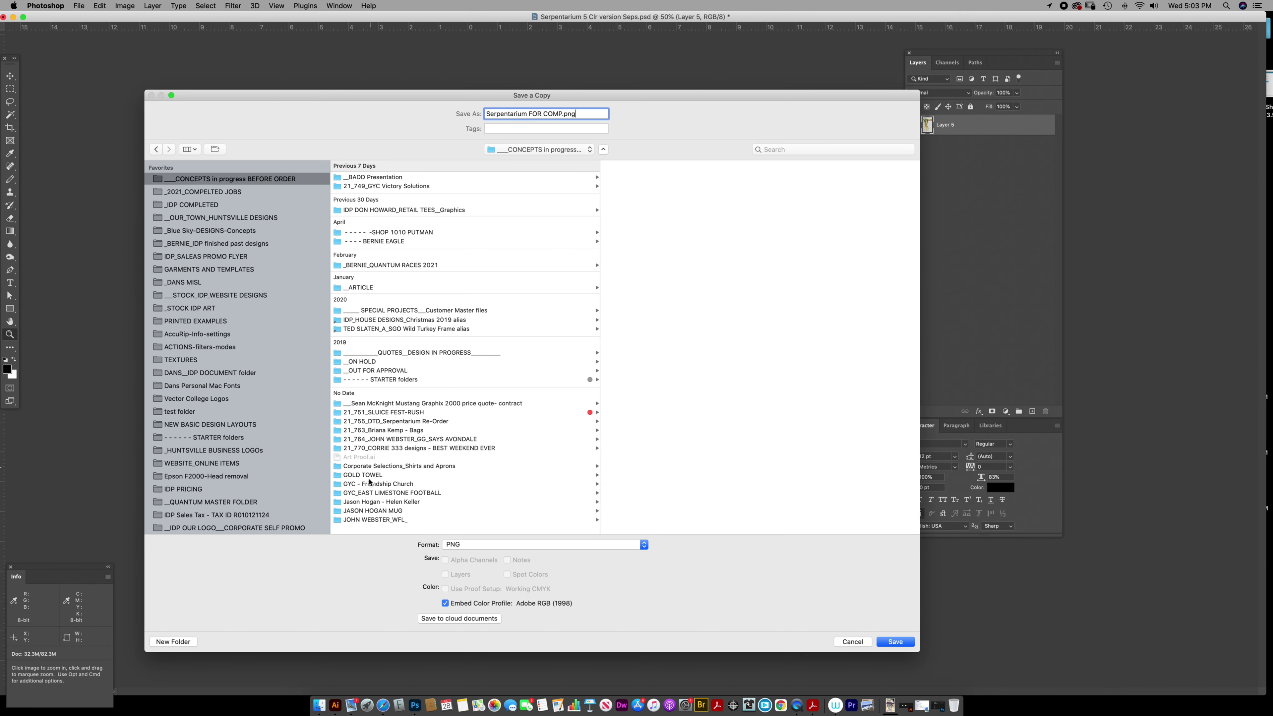
pyautogui.click(396, 421)
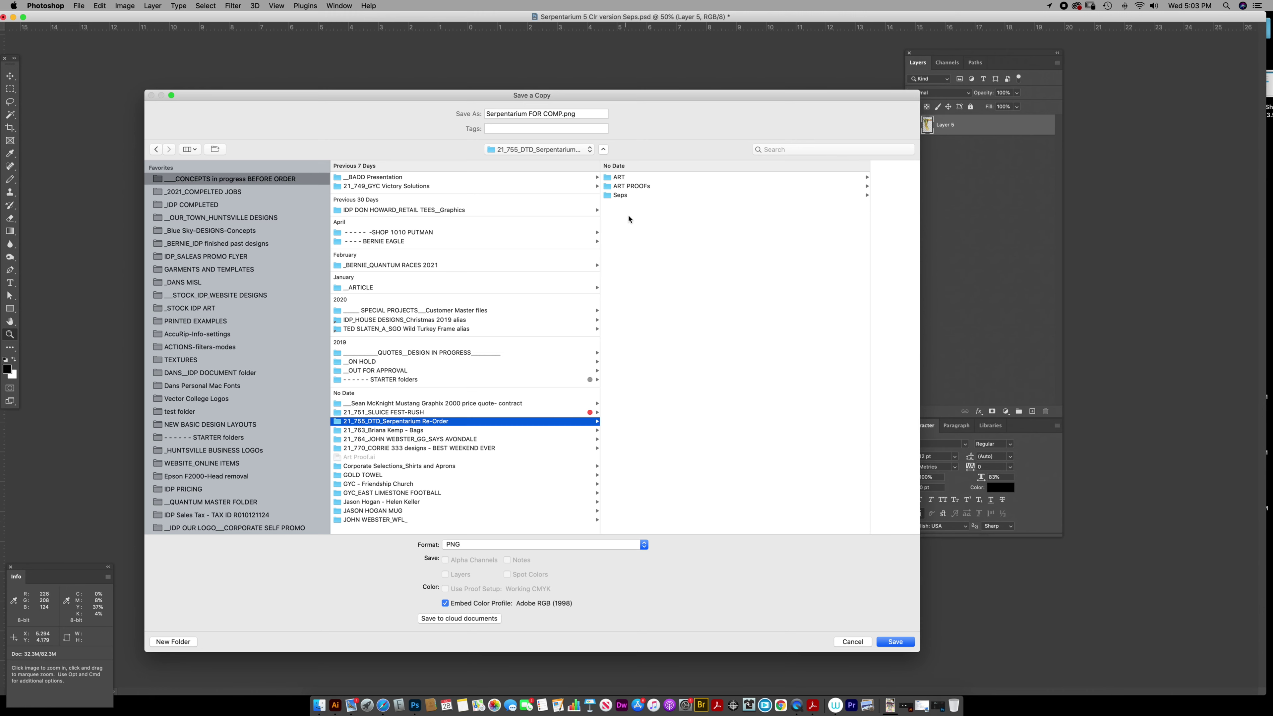
pyautogui.click(631, 186)
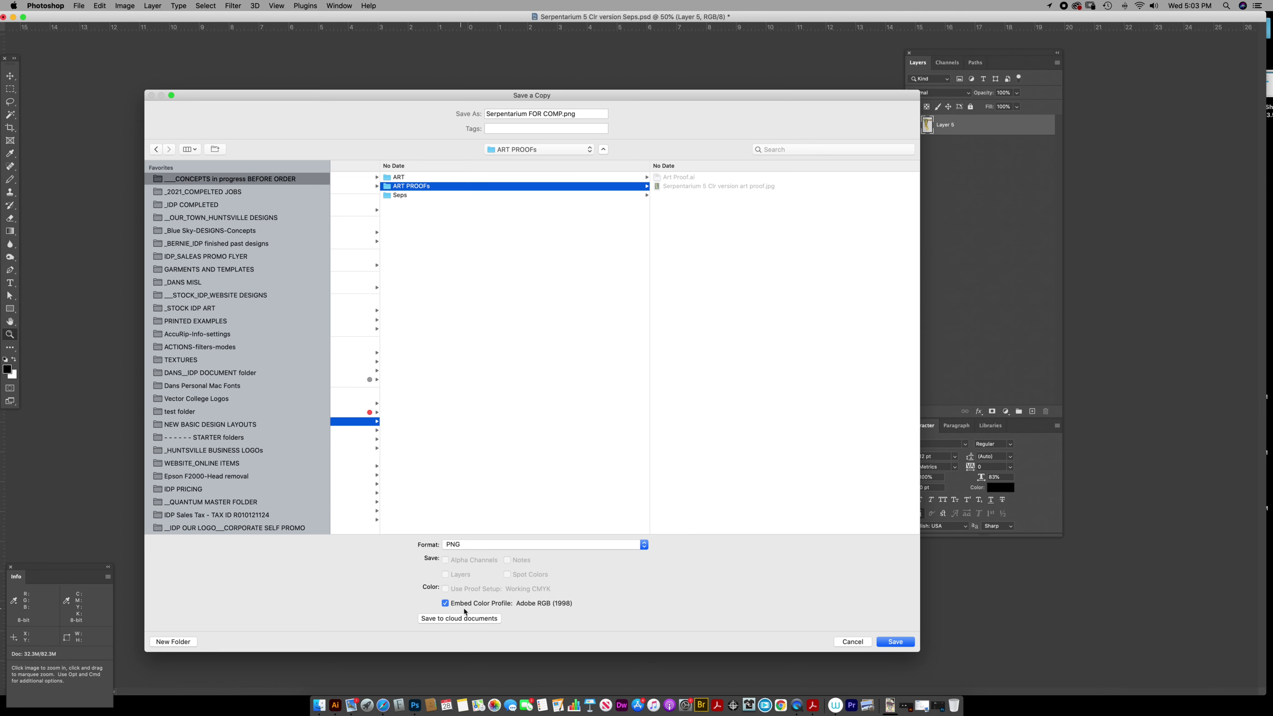
pyautogui.click(895, 642)
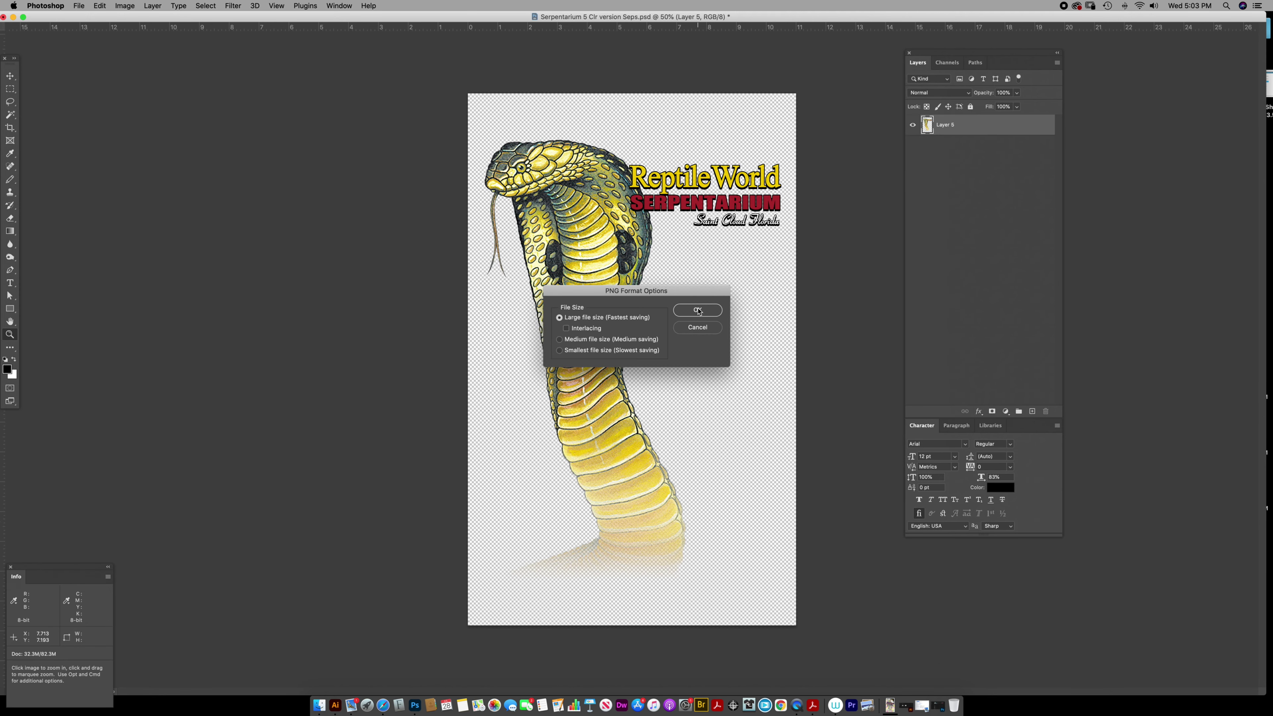
pyautogui.click(697, 310)
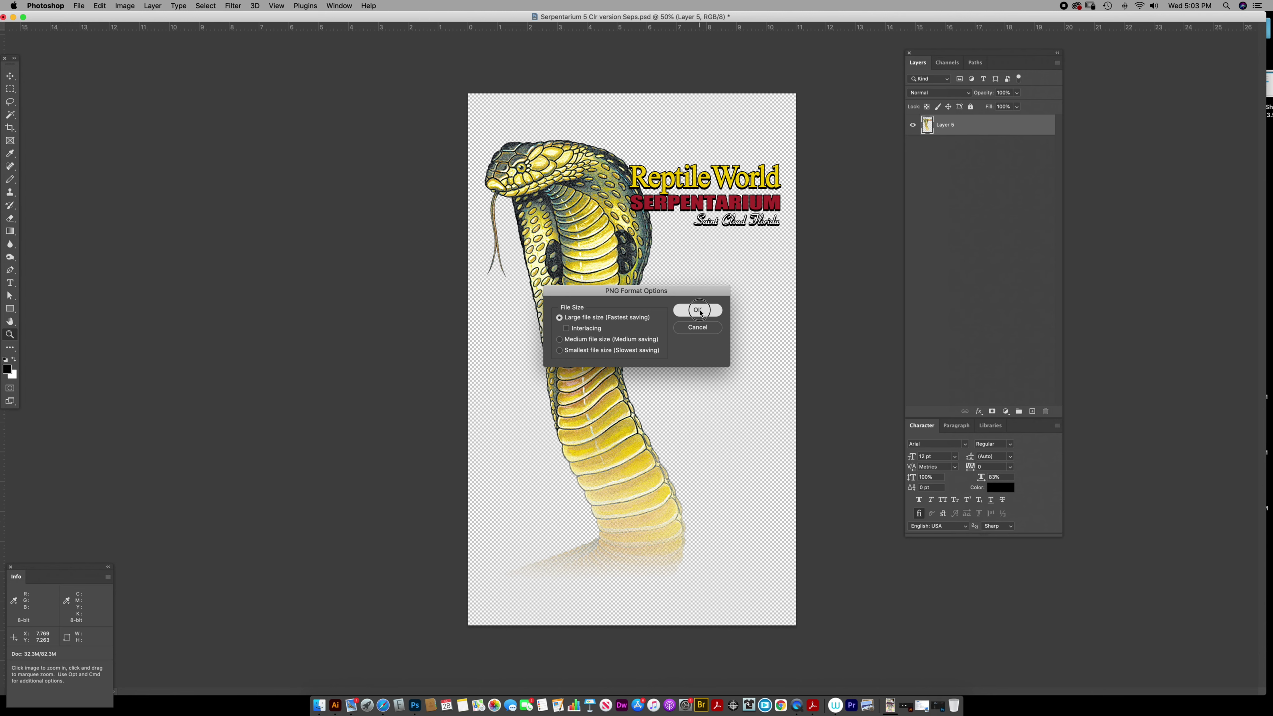